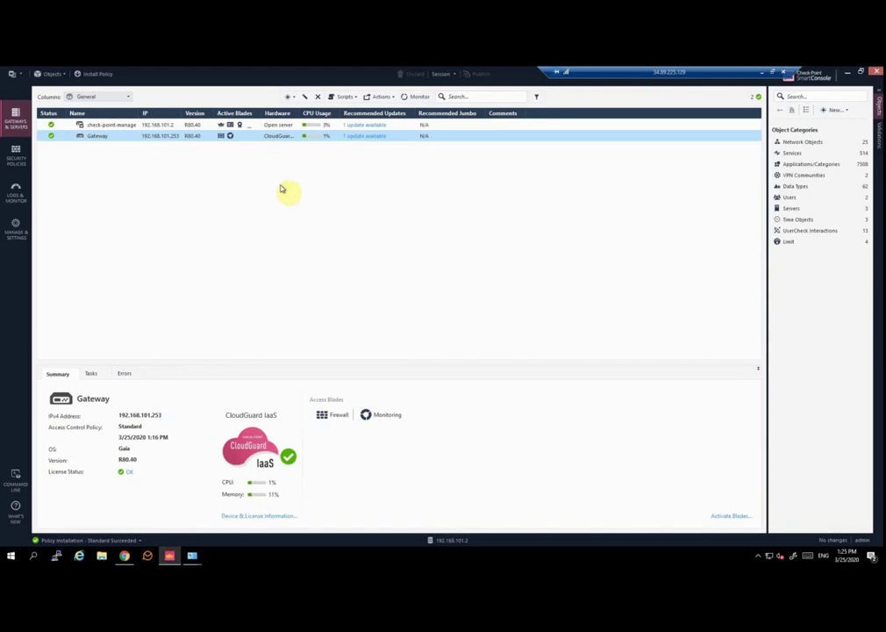
Step: Open the Gateway object's properties and enable the Identity Awareness blade
click(131, 126)
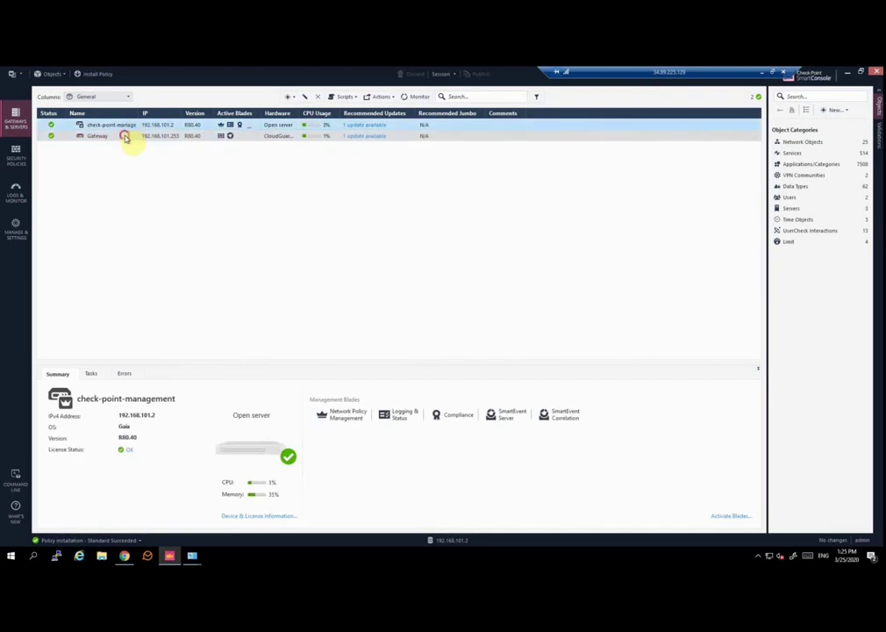
click(127, 136)
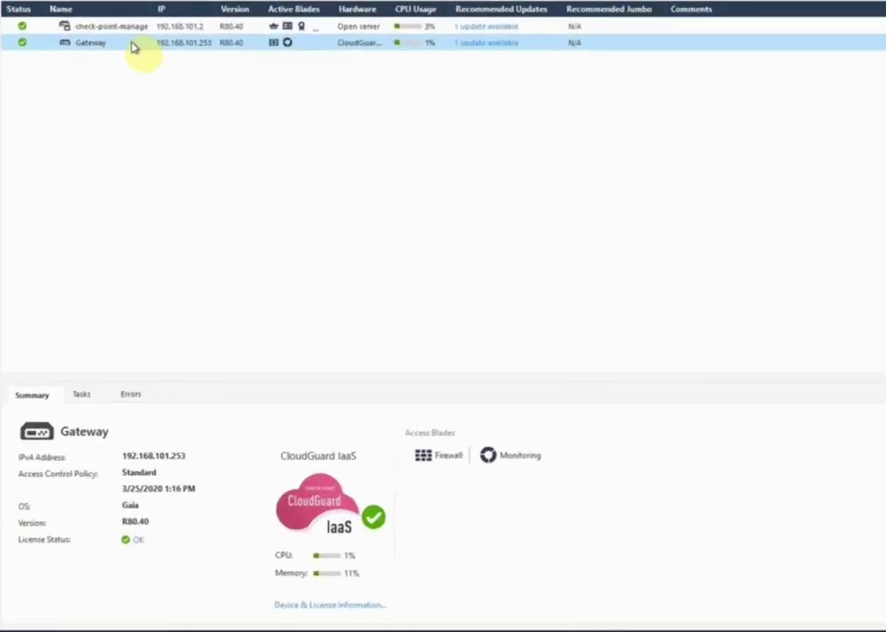
double_click(131, 44)
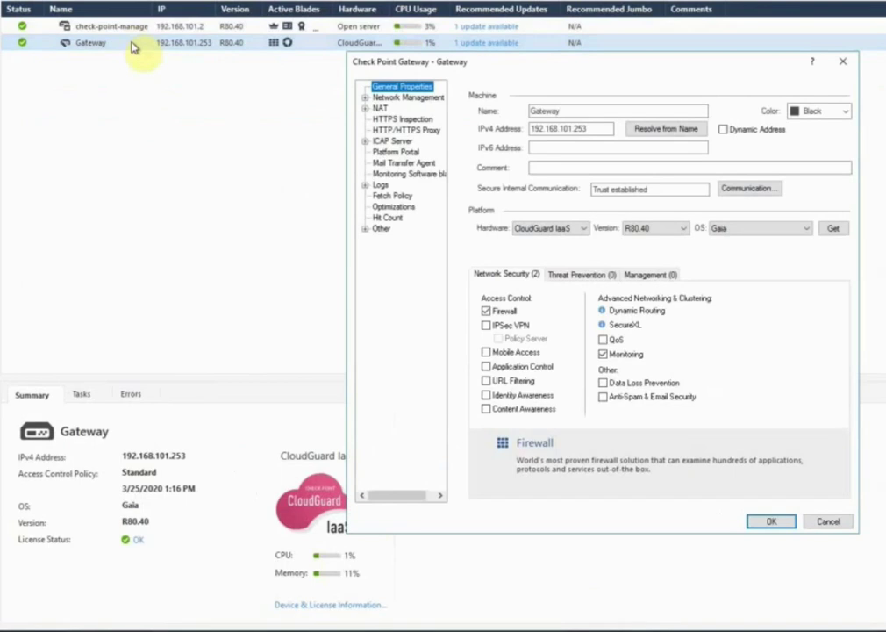
click(518, 396)
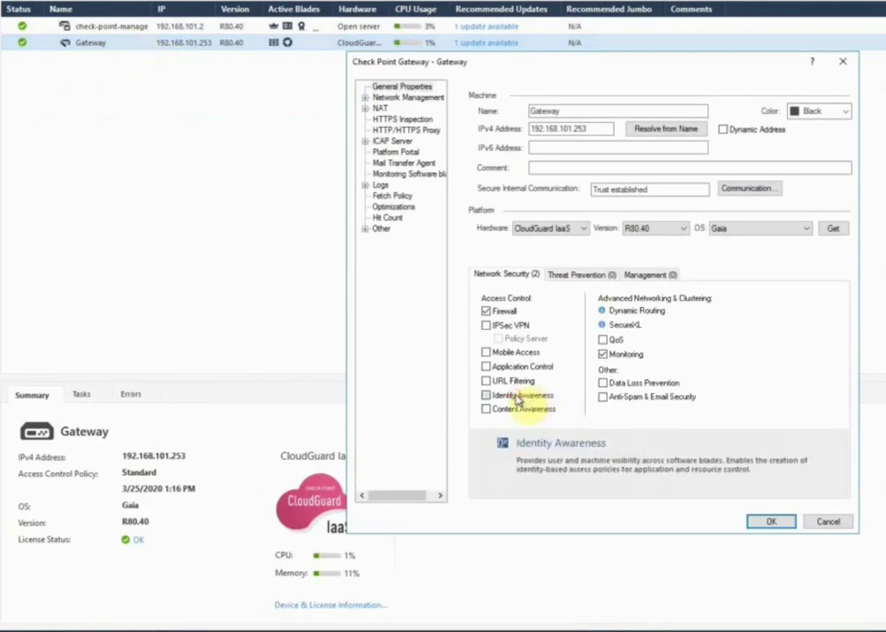
click(518, 397)
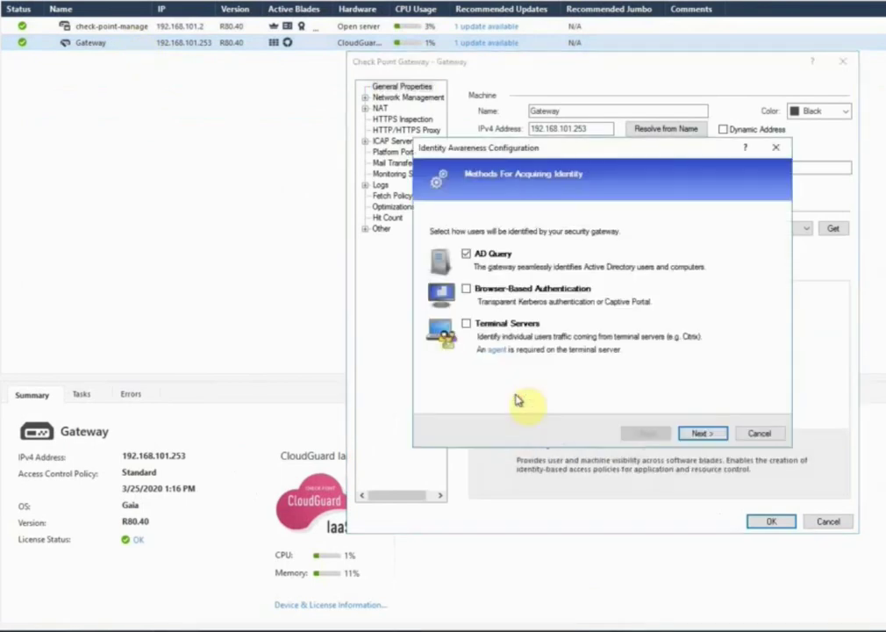
Step: Complete the Identity Awareness configuration using AD Query, connecting to the ir.local Active Directory with the supplied domain credentials
click(704, 433)
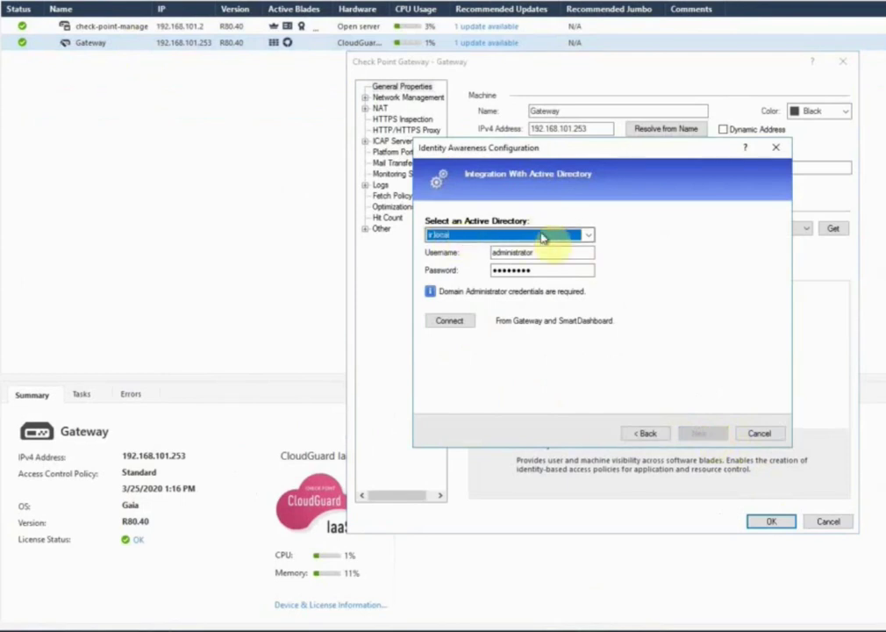
click(462, 322)
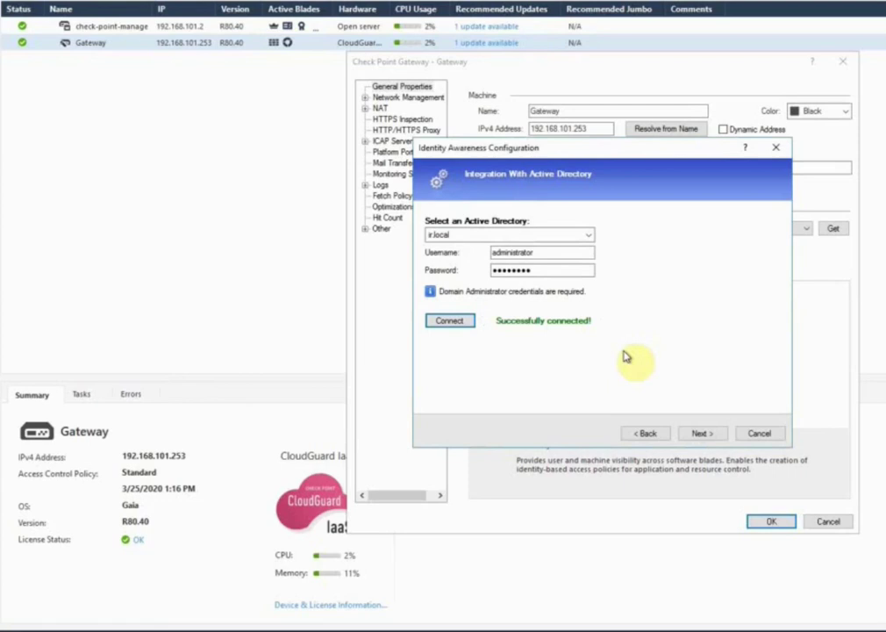
click(699, 436)
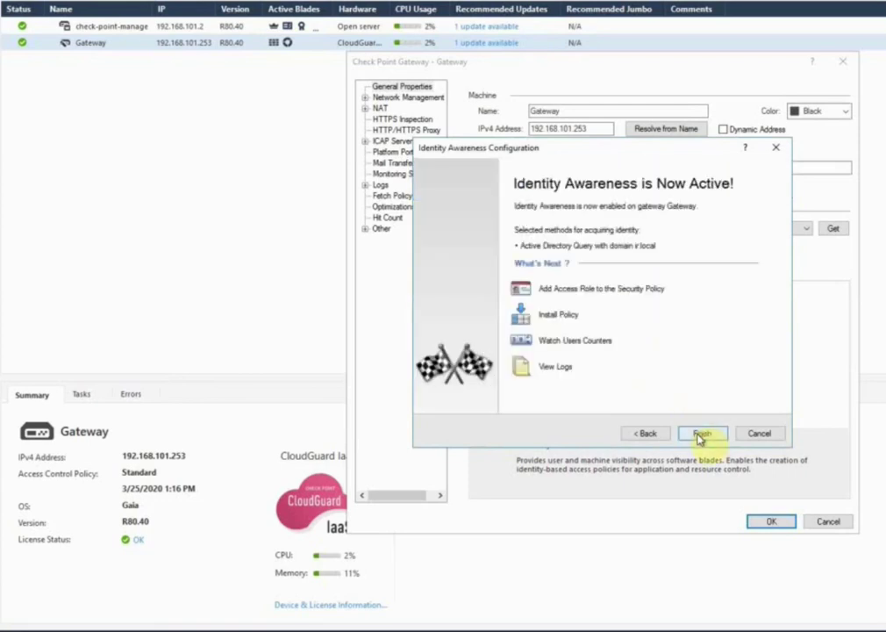
click(702, 435)
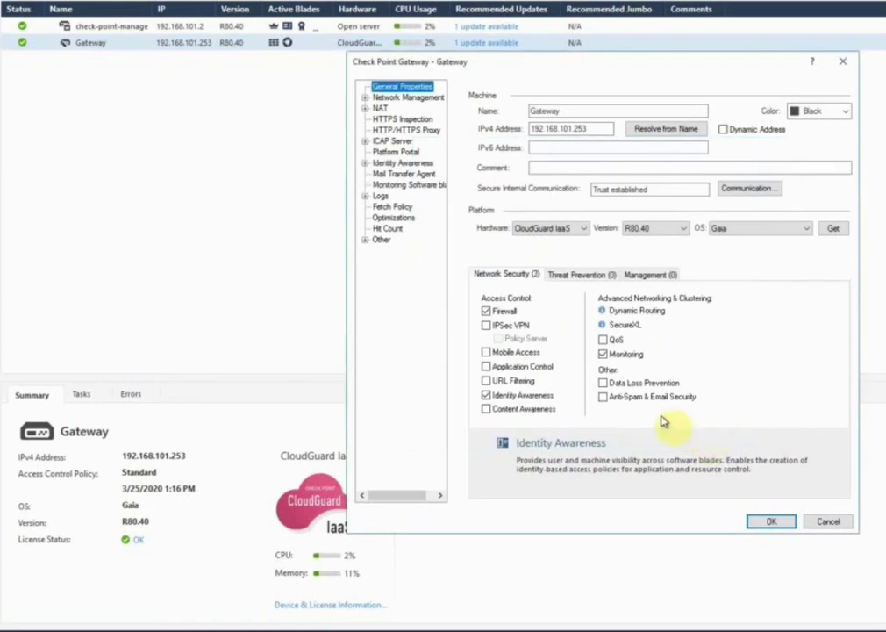
Step: Enable the Mobile Access blade, allowing only Capsule VPN / Connect and Check Point Mobile for Windows as clients
click(527, 357)
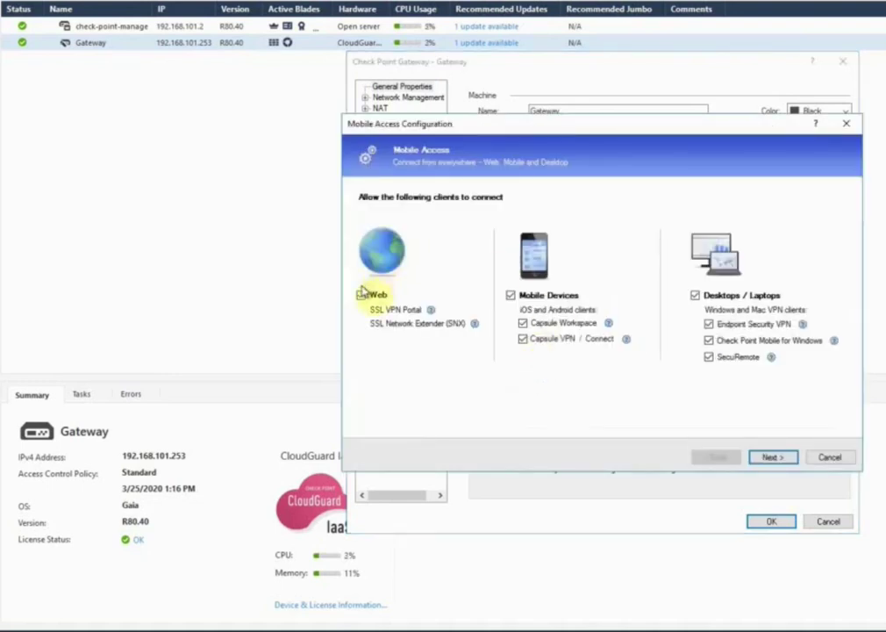
click(361, 295)
click(509, 296)
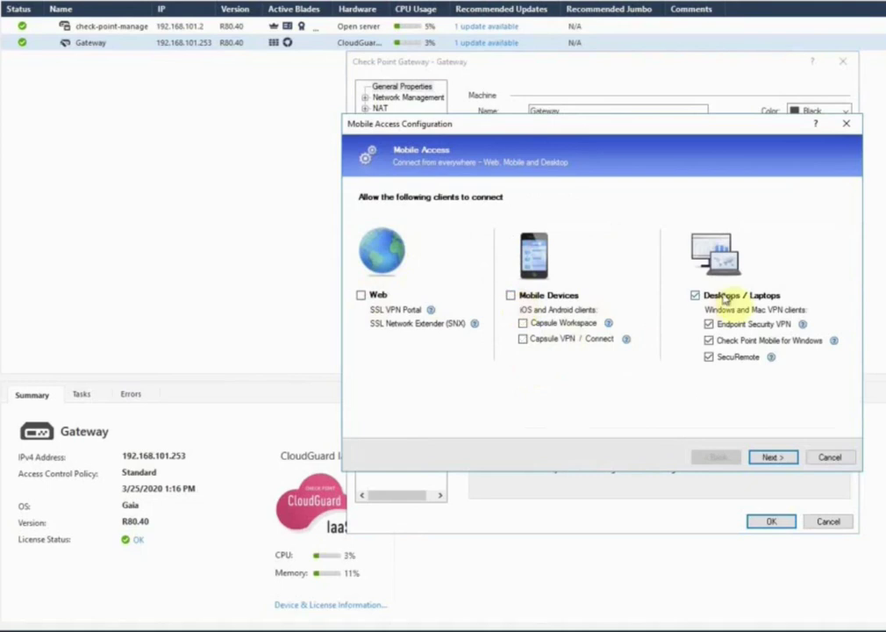
click(695, 296)
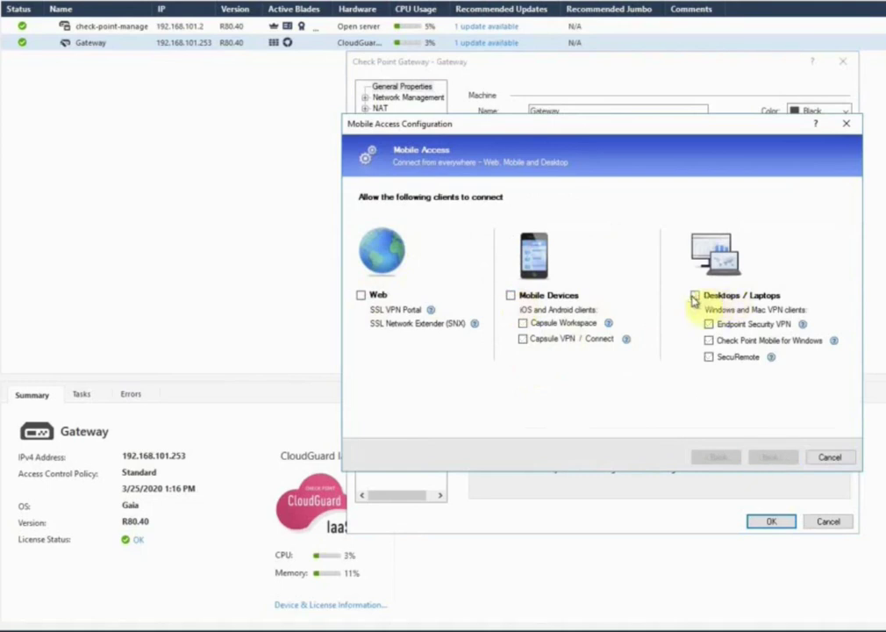
click(524, 339)
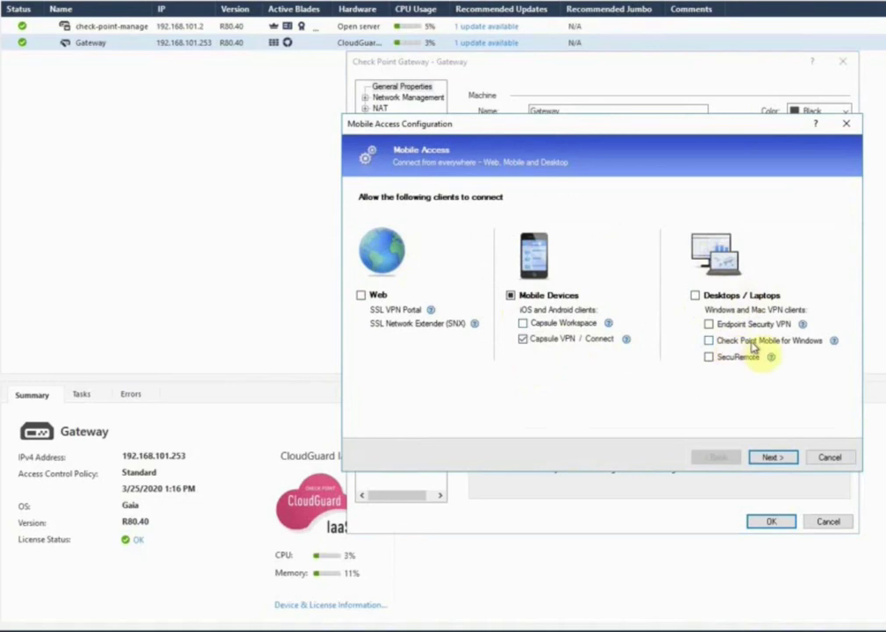
click(751, 343)
click(760, 460)
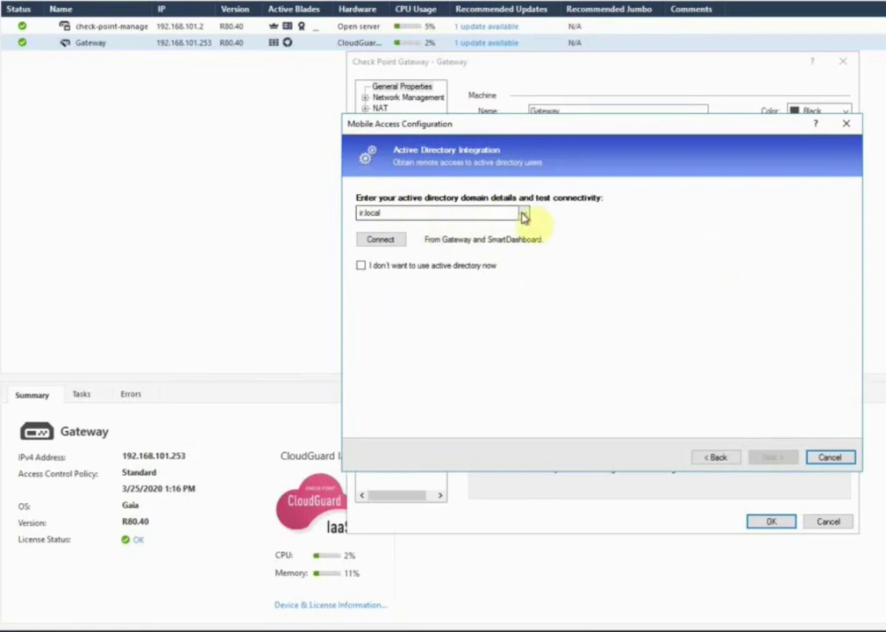
Step: Test connectivity to the ir.local Active Directory and finish the Mobile Access configuration
click(386, 244)
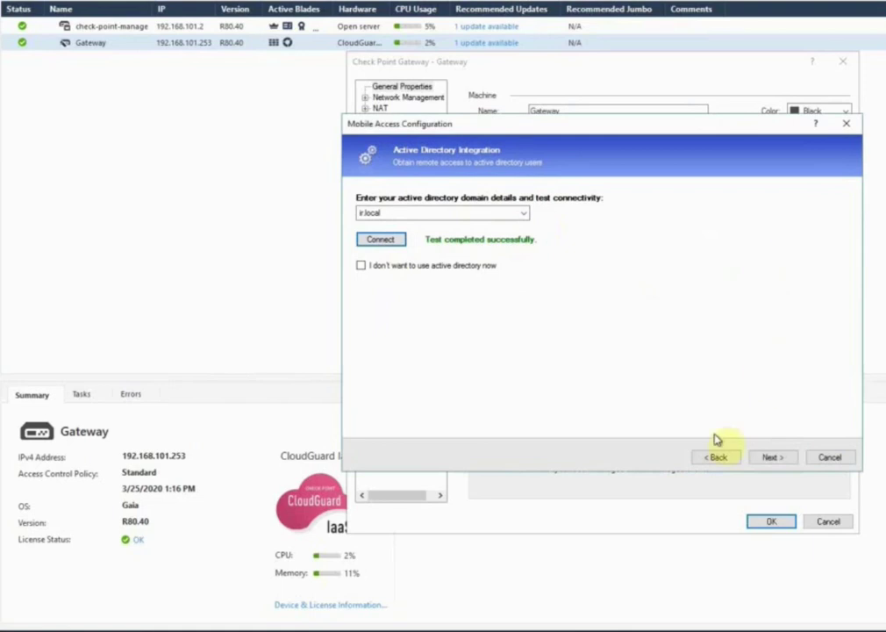
click(771, 460)
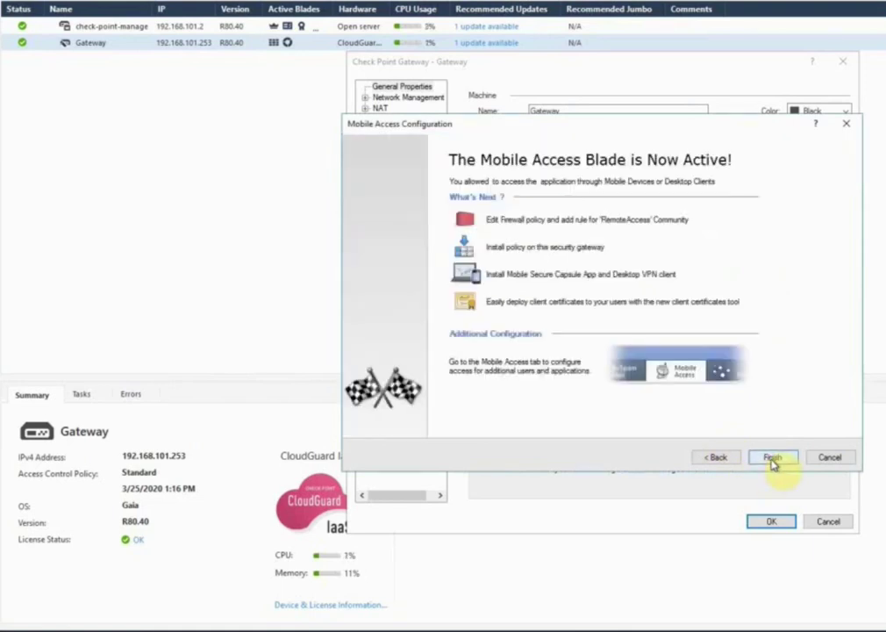
click(773, 458)
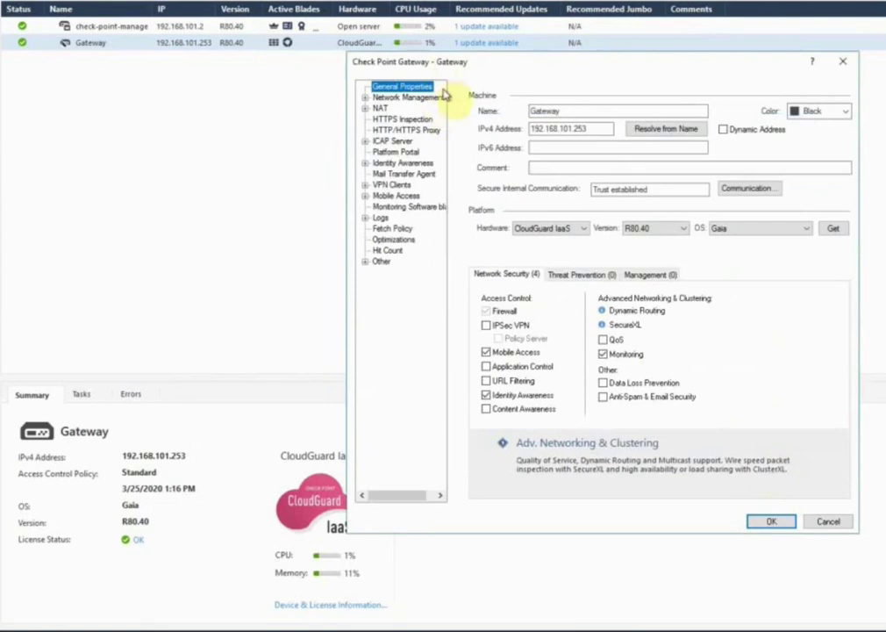
Step: Set the gateway's Mobile Access policy source to Unified Access Policy and read its help note
click(397, 197)
click(365, 197)
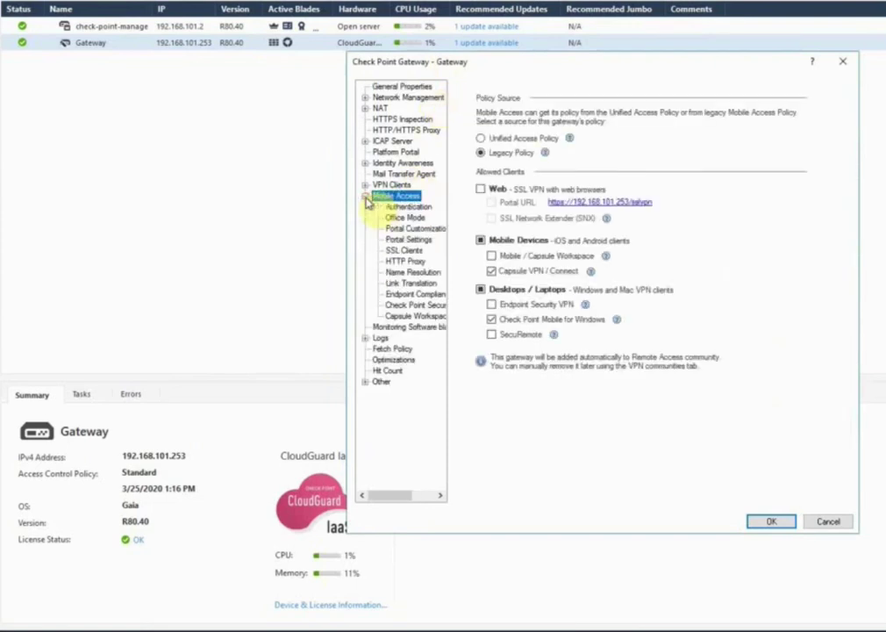
click(518, 139)
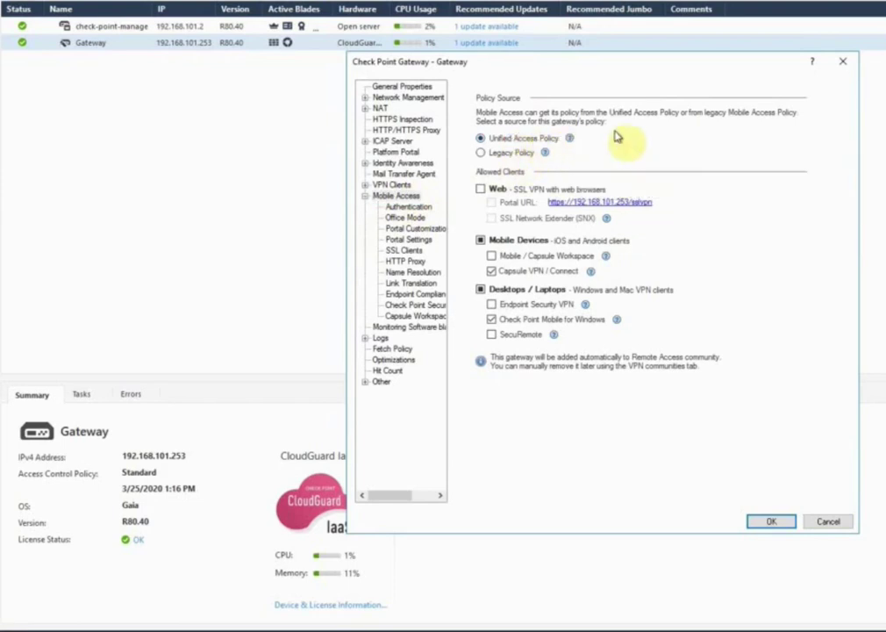
mouse_move(569, 140)
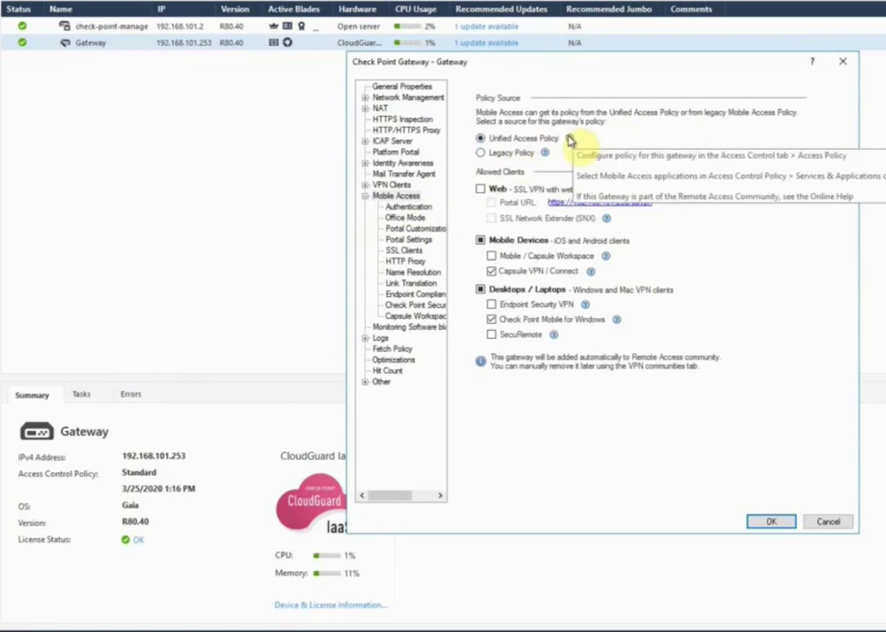
Step: Examine the authentication methods available for Mobile Access single authentication clients, leaving the settings without saving
click(407, 209)
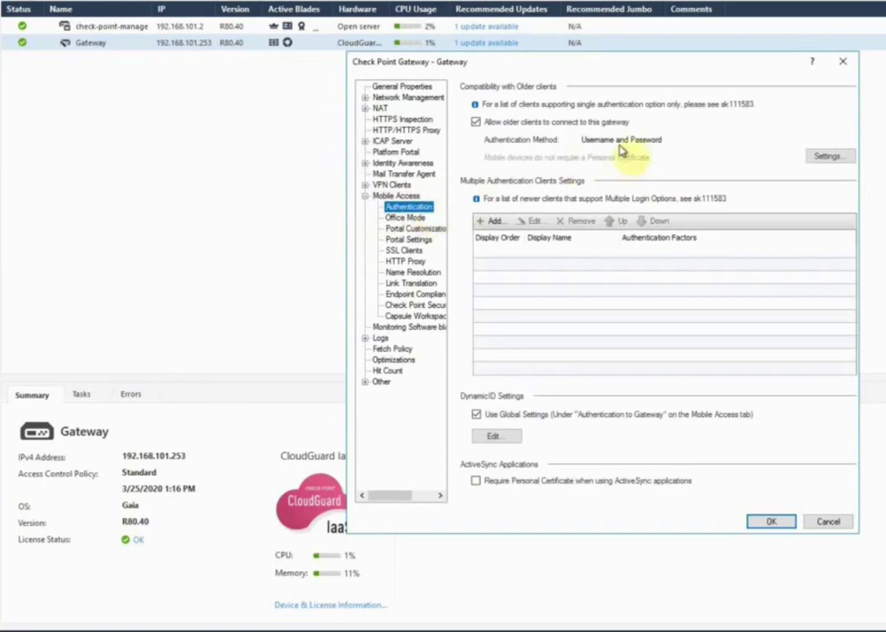
click(829, 158)
click(621, 210)
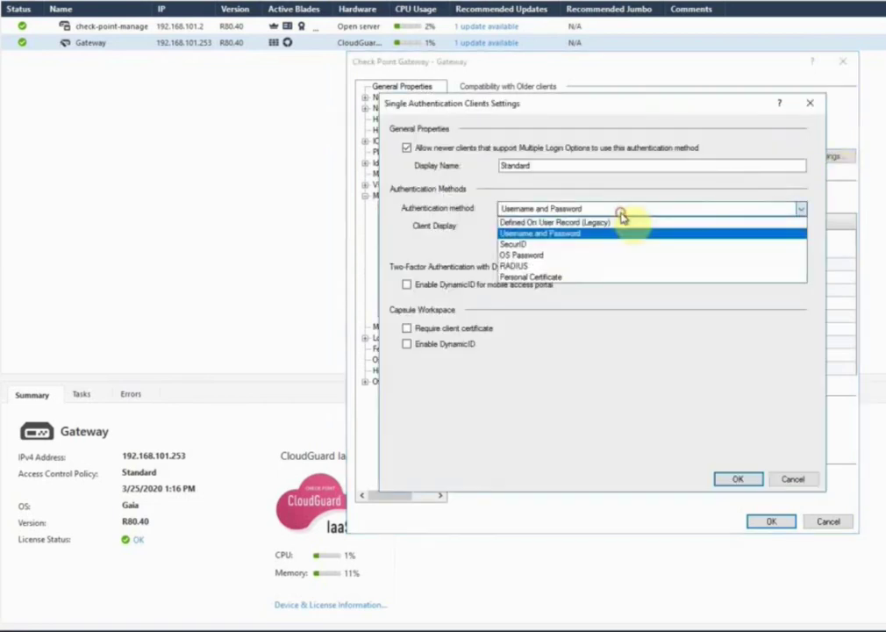
click(800, 481)
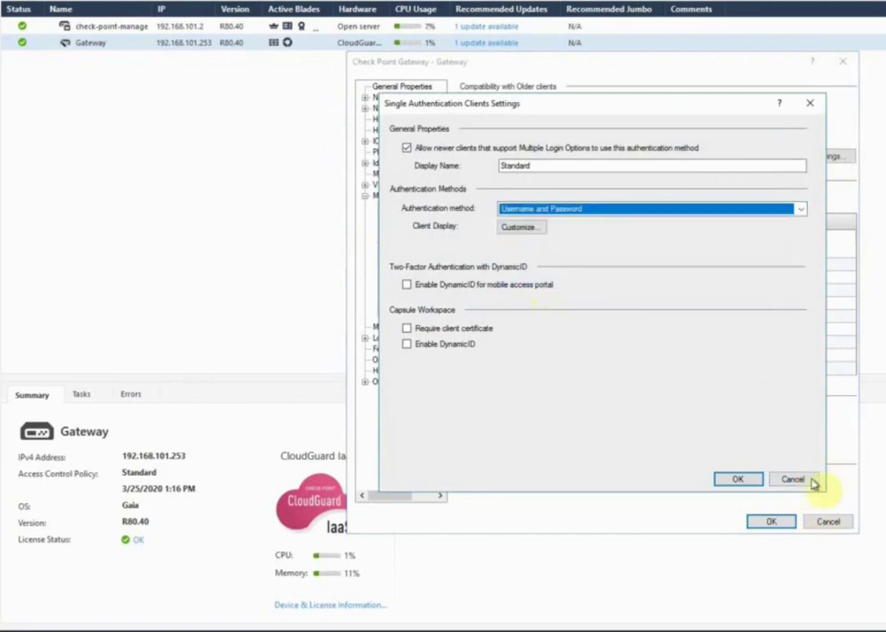
click(795, 480)
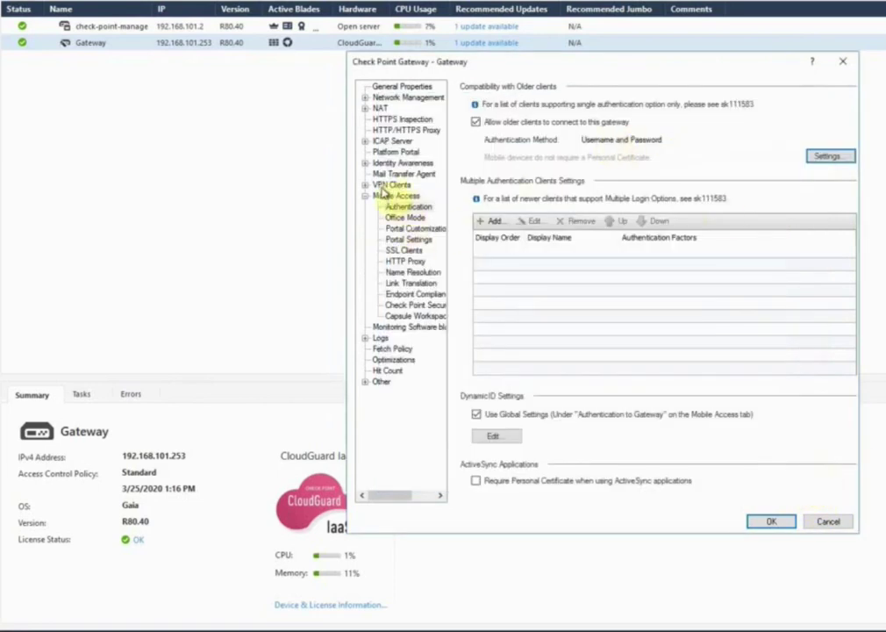
Step: In the VPN clients' Office Mode optional parameters, enable Win-DC as the primary DNS server
click(373, 185)
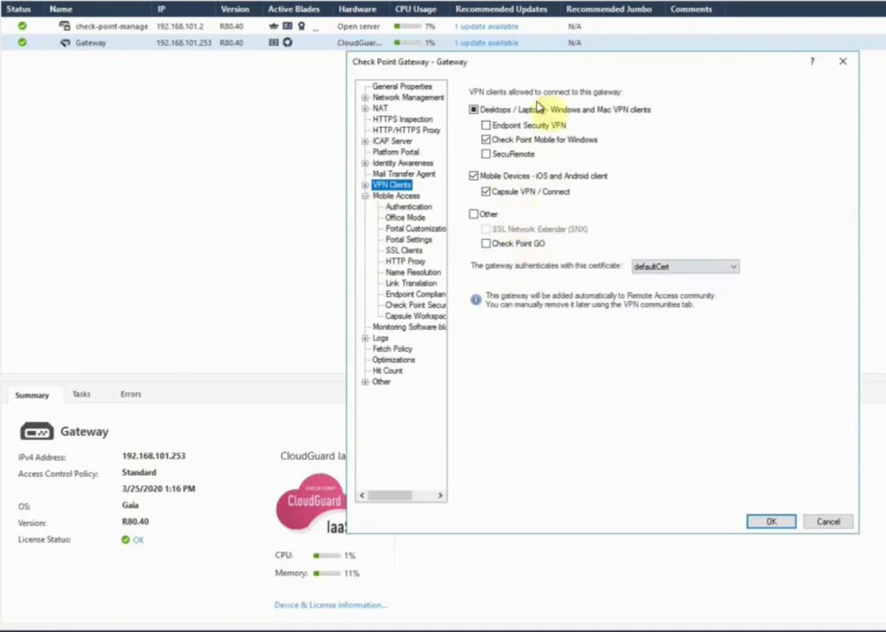
click(365, 186)
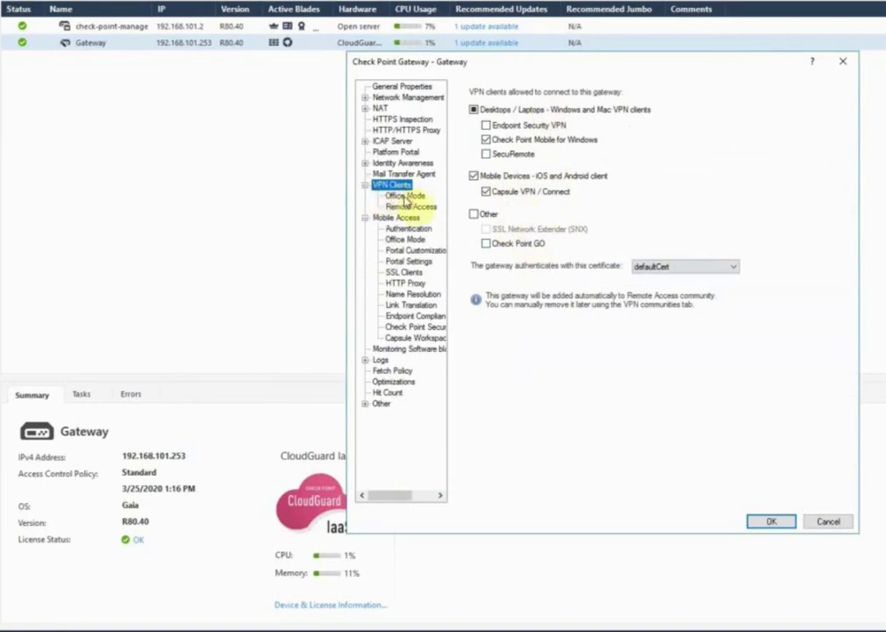
click(404, 195)
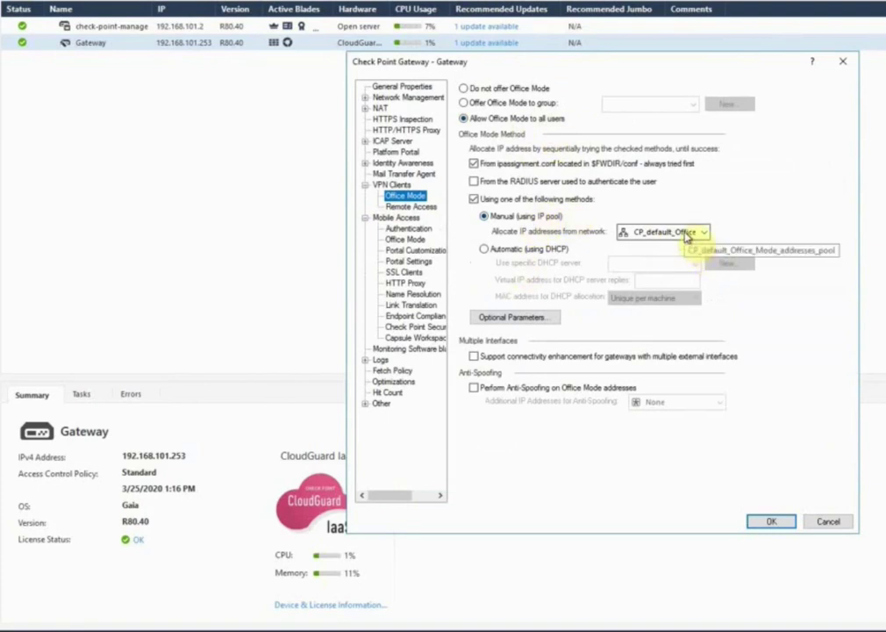
click(518, 316)
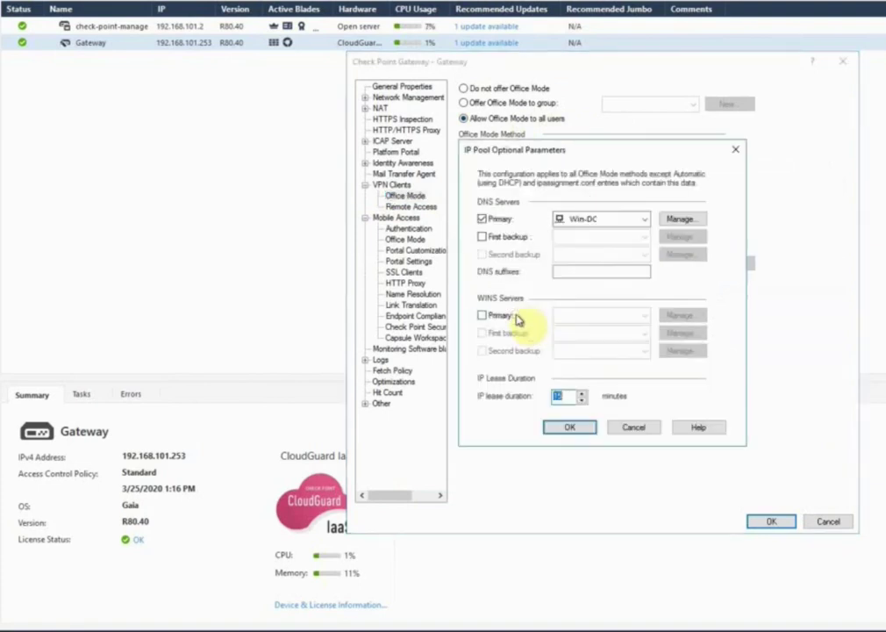
click(483, 219)
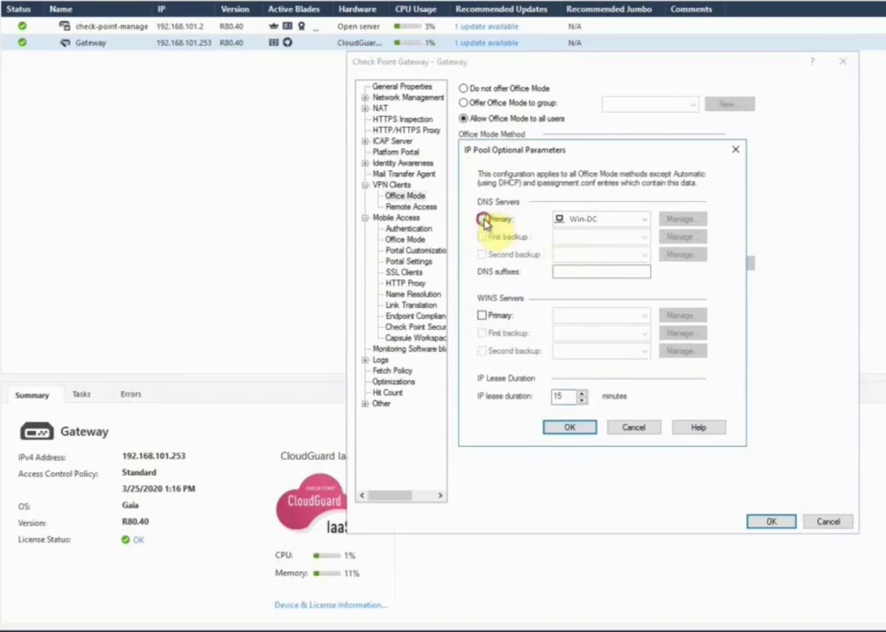
click(483, 219)
click(620, 219)
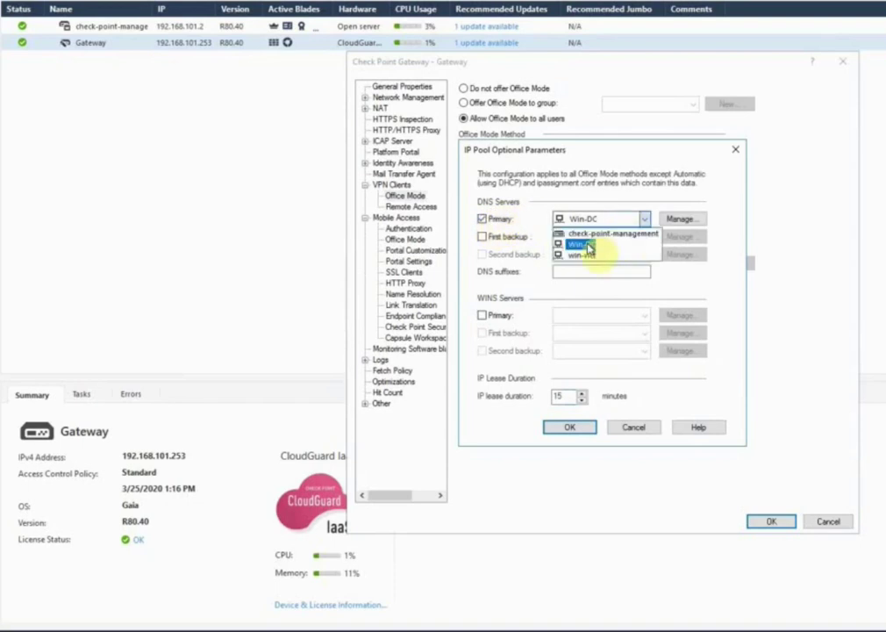
click(587, 245)
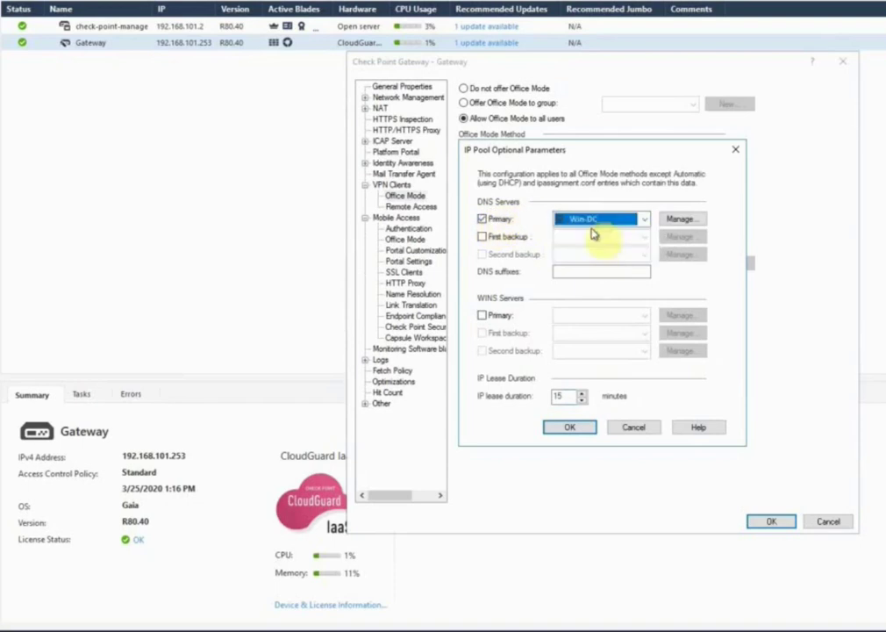
click(571, 429)
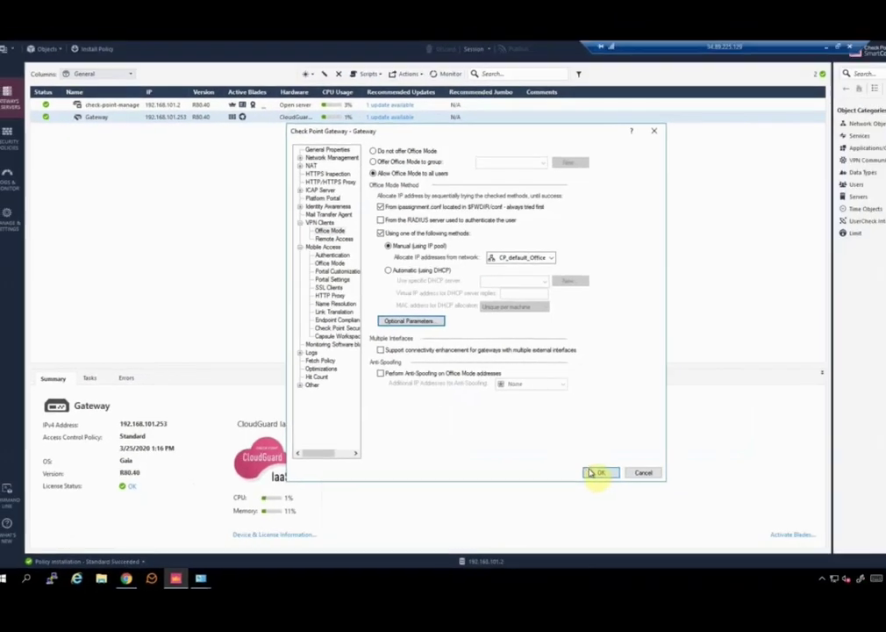
Step: Save the gateway's properties and publish the session changes under the suggested session name
click(768, 522)
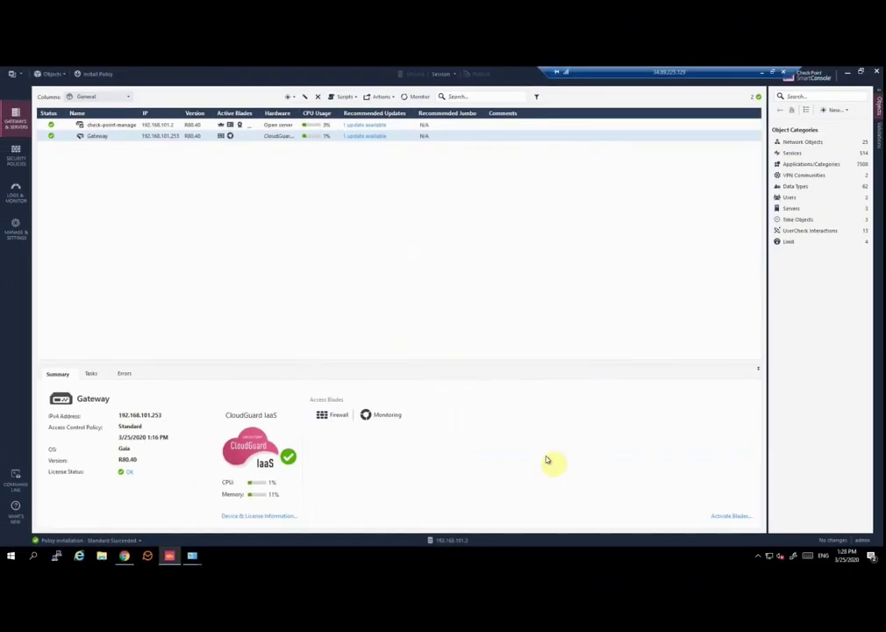
click(486, 75)
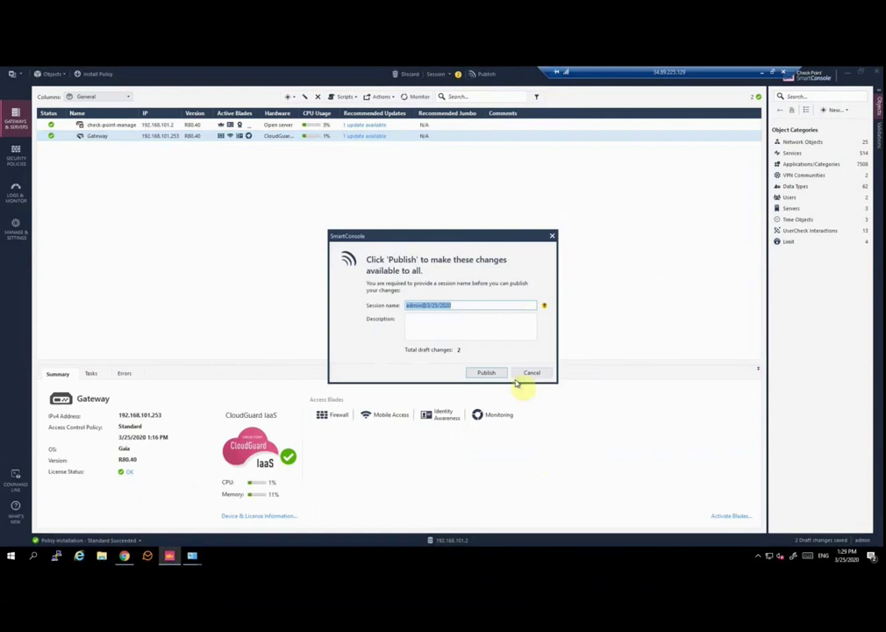
click(484, 372)
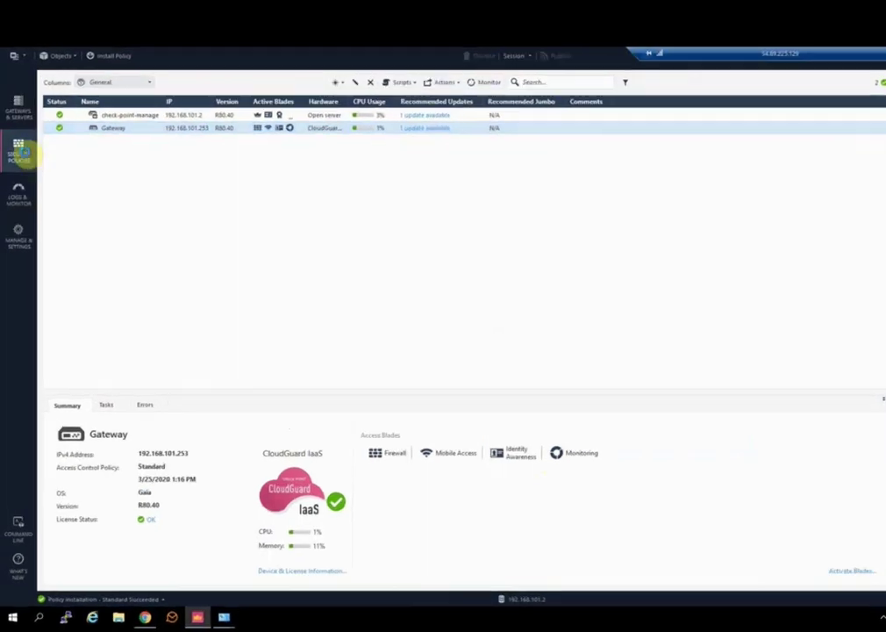
Step: Verify that the Mobile Access blade is enabled in the Standard policy's Access Control layer and confirm the layer settings
click(20, 151)
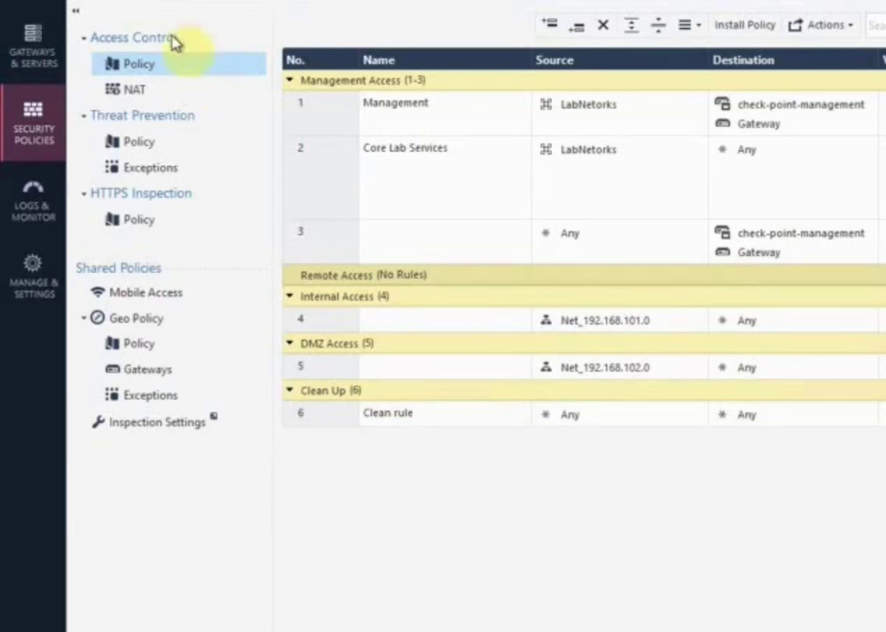
right_click(174, 70)
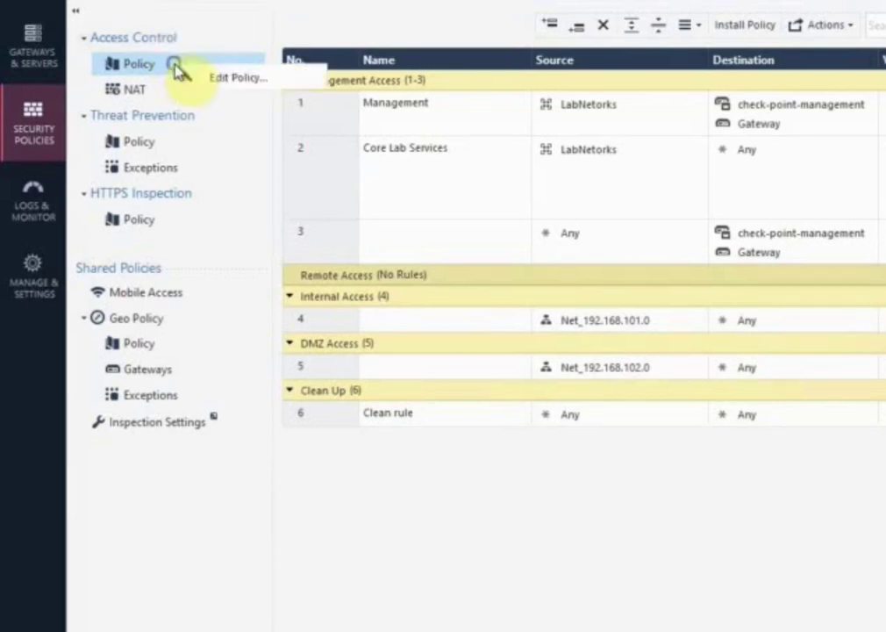
click(233, 79)
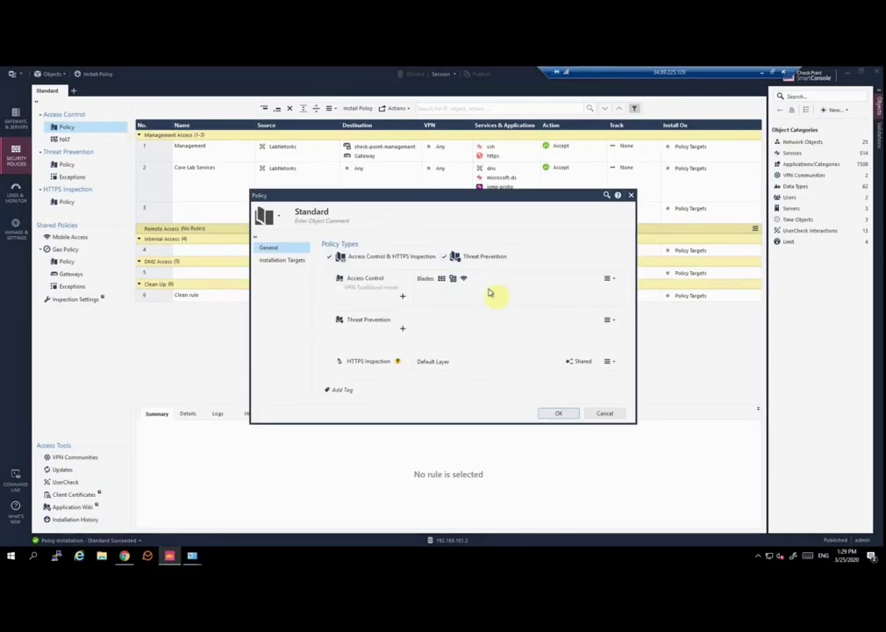
click(608, 279)
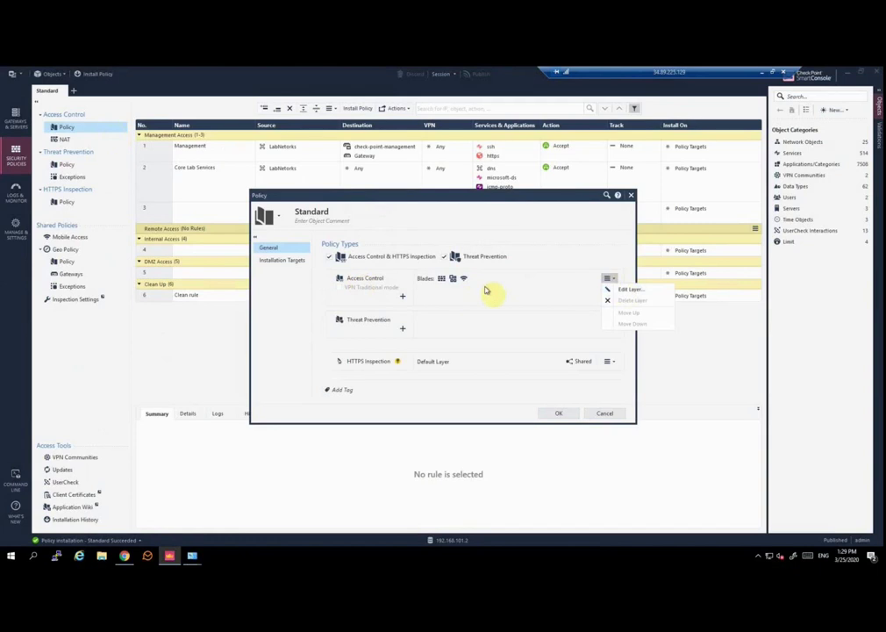
click(623, 290)
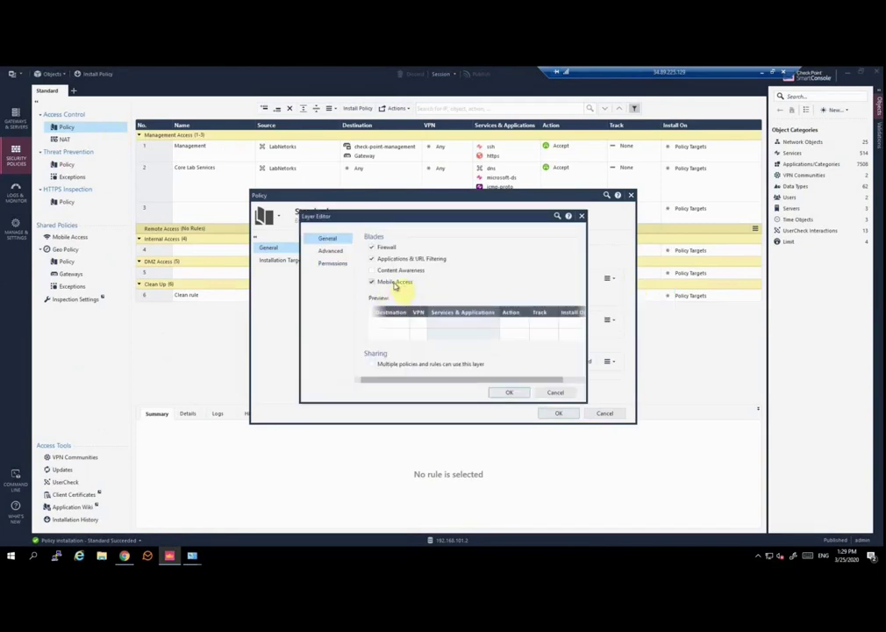
click(395, 283)
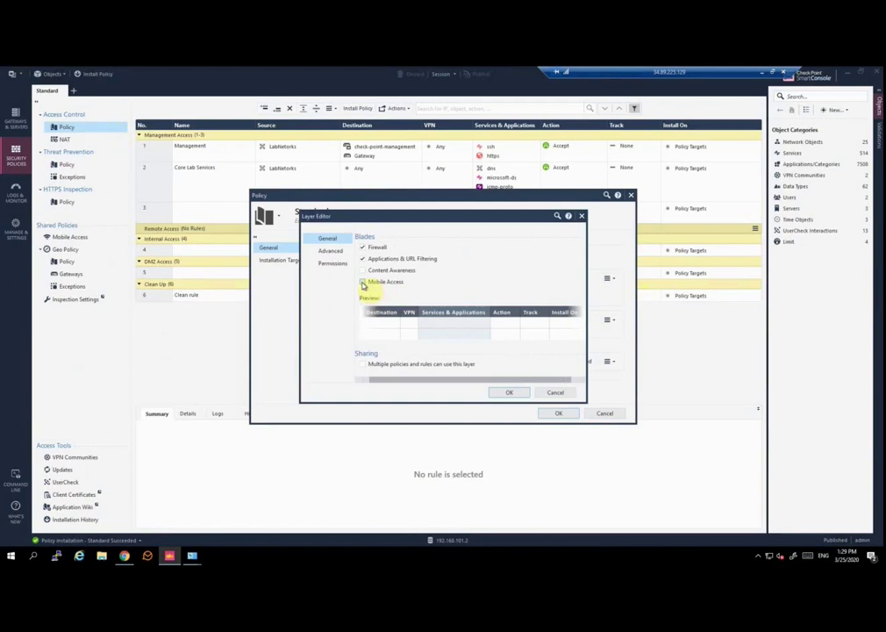
click(363, 283)
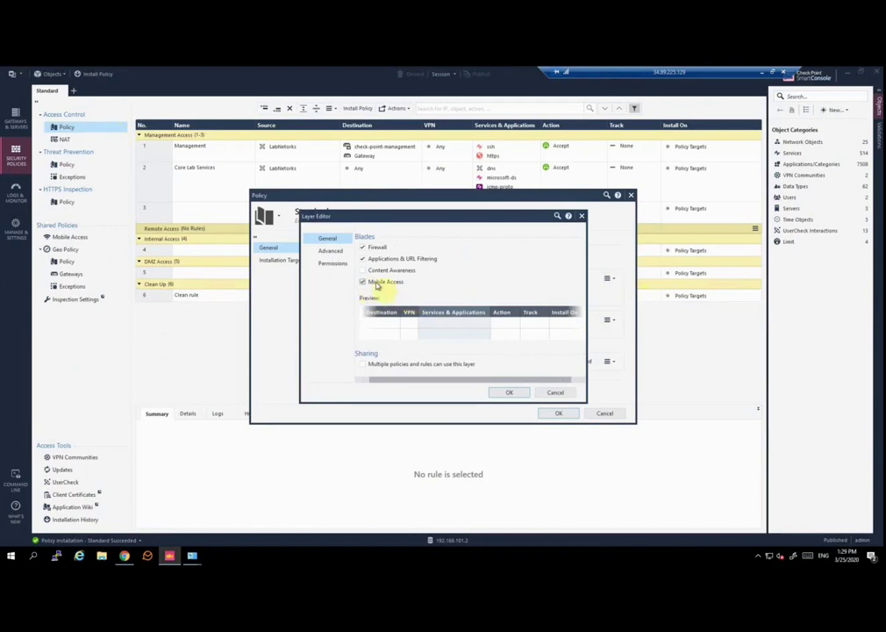
click(511, 392)
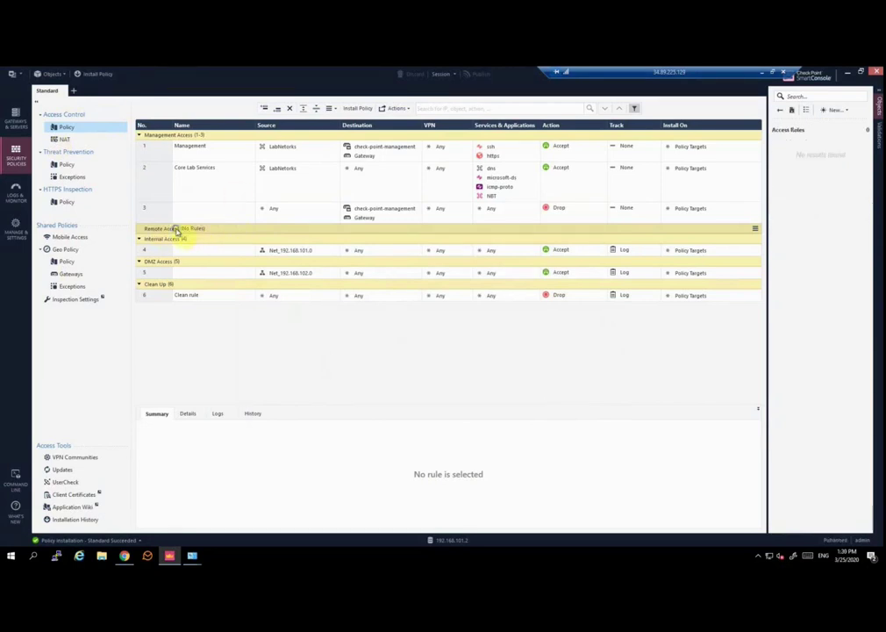
Step: Add a rule under the Remote Access section and start a new access role for its source, named with the user's possessive first name plus _Remote_Admin
right_click(176, 229)
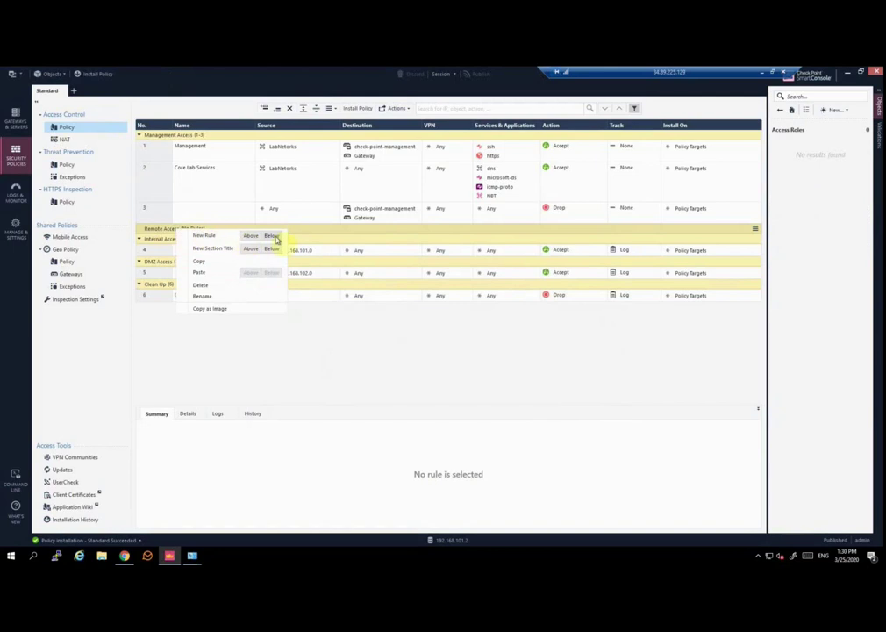
click(273, 237)
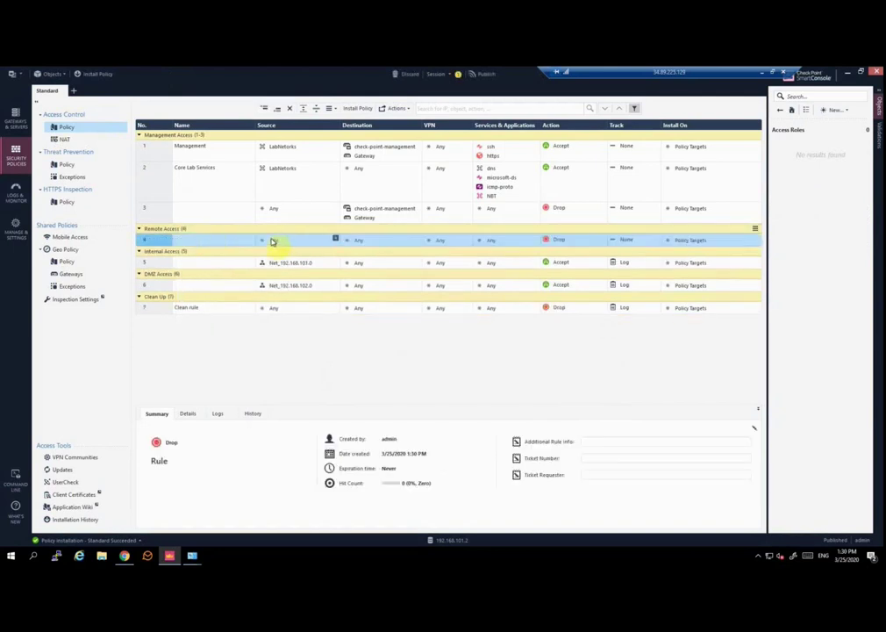
click(335, 240)
click(335, 239)
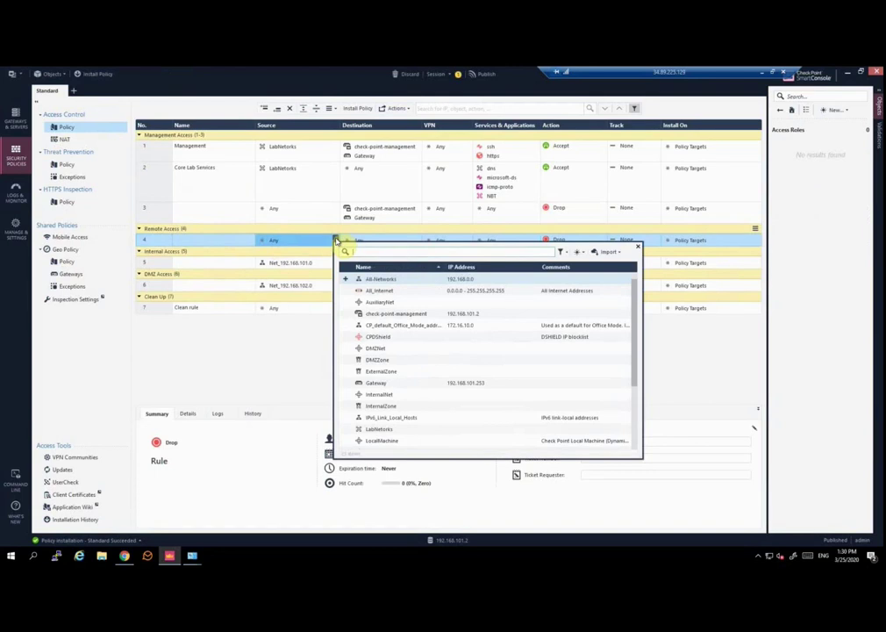
click(579, 252)
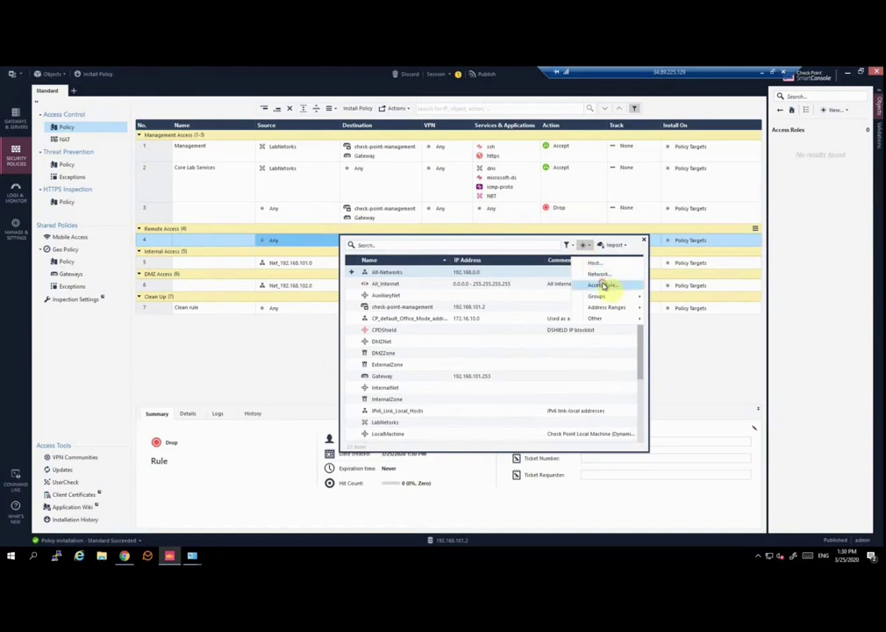
click(602, 286)
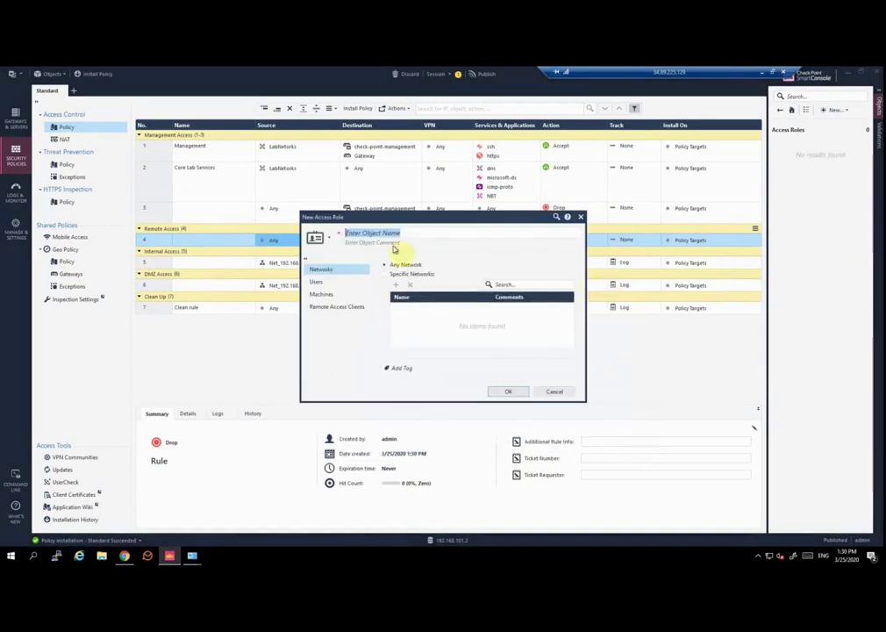
text(Robs_)
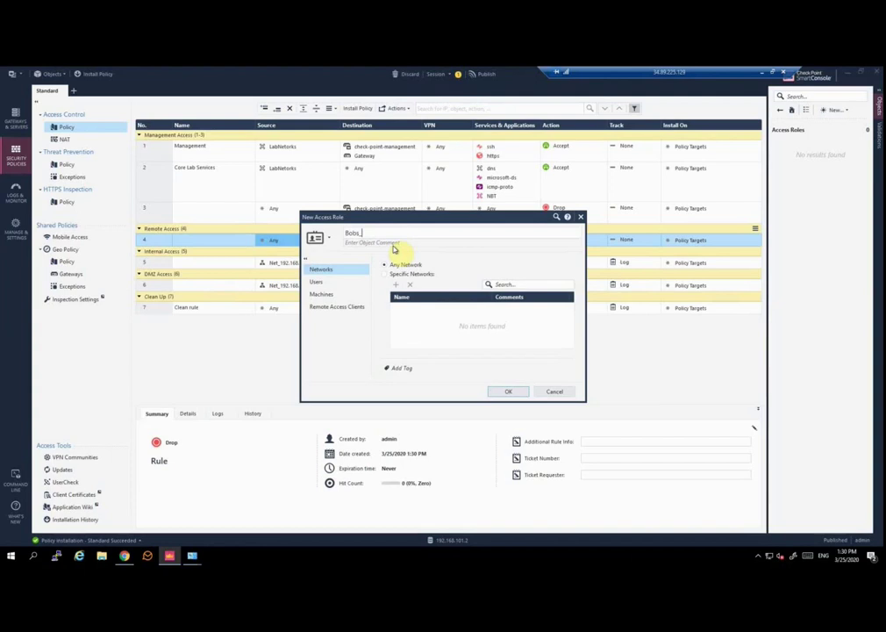
text(Remote_Admin)
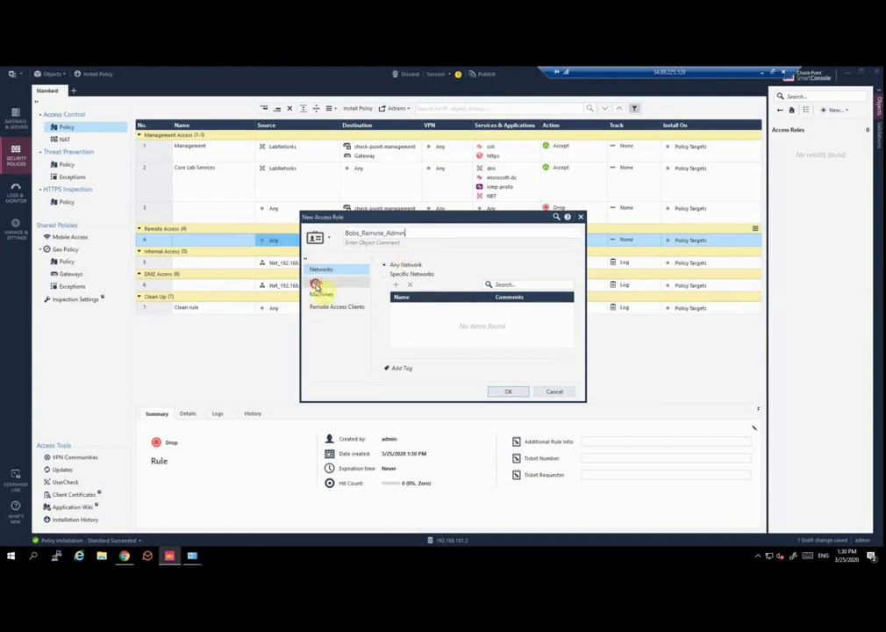
Step: Restrict the access role to the specific ir.local user it is named after and save it as the rule's source
click(316, 281)
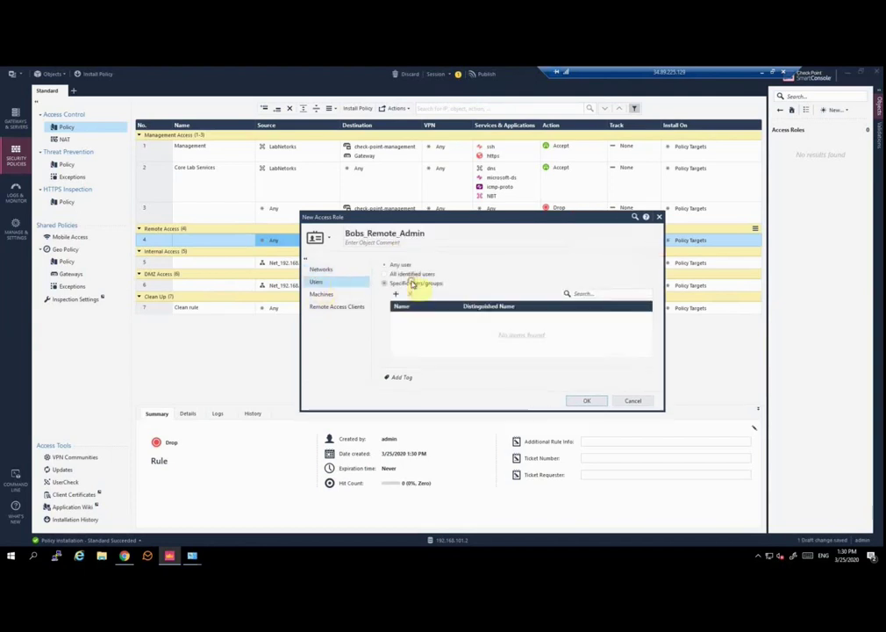
click(417, 283)
click(396, 294)
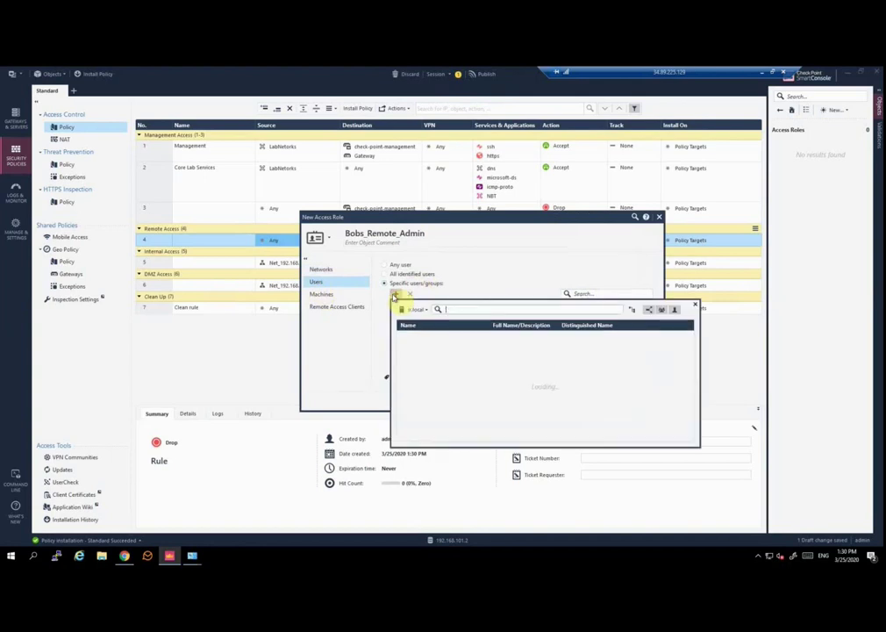
text(bob)
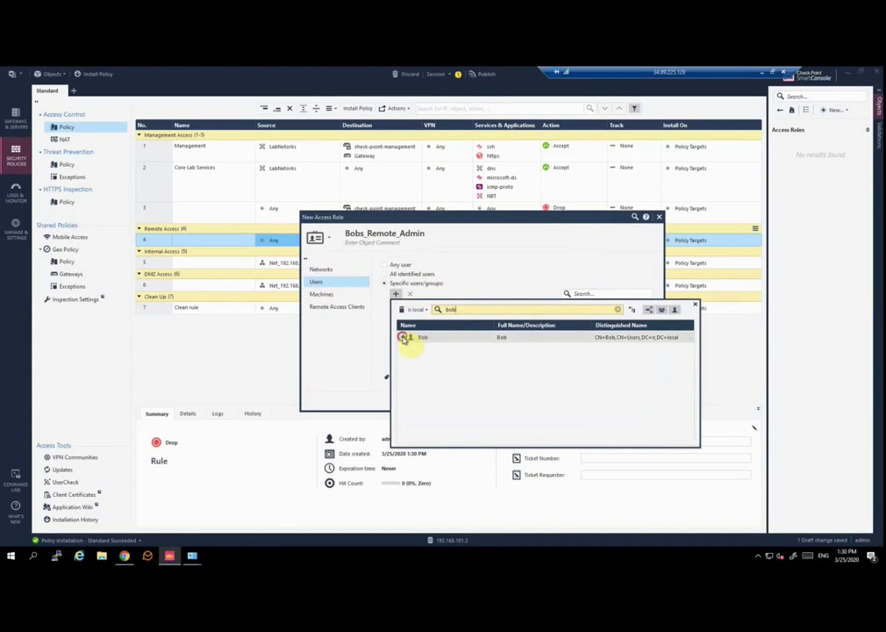
click(403, 339)
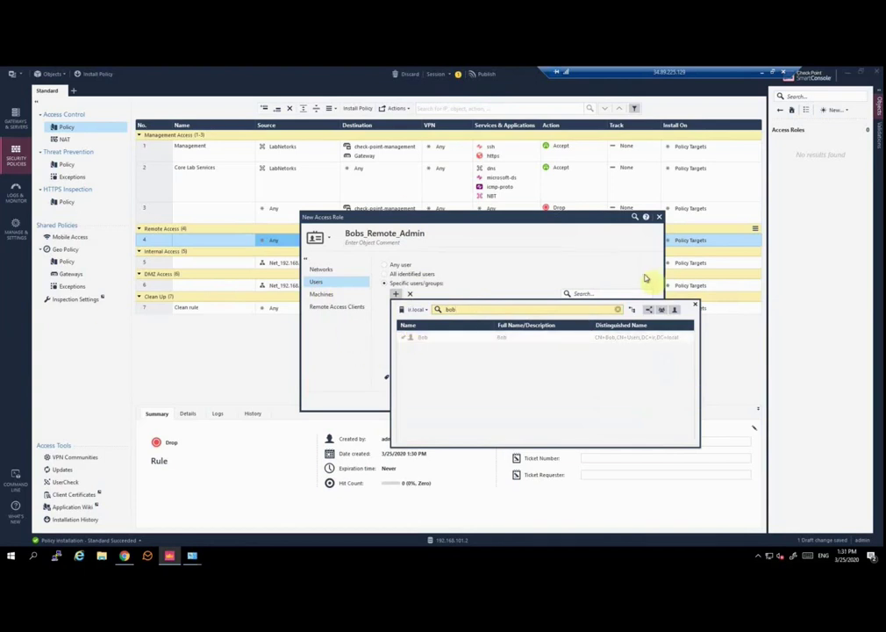
click(695, 304)
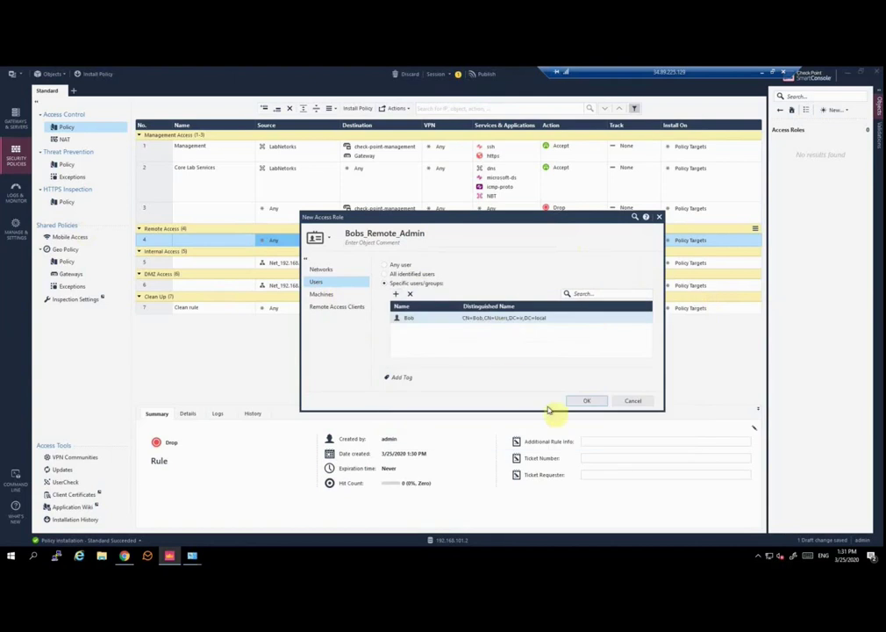
click(579, 401)
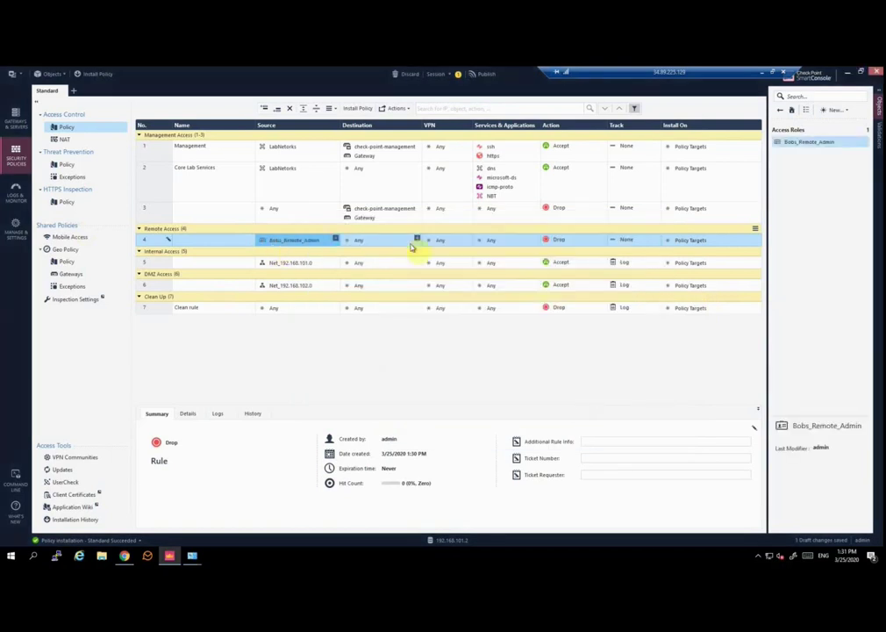
Step: Set the Remote Access rule's services to dns and Remote_Desktop_Protocol and its destination to Win-DC
click(536, 240)
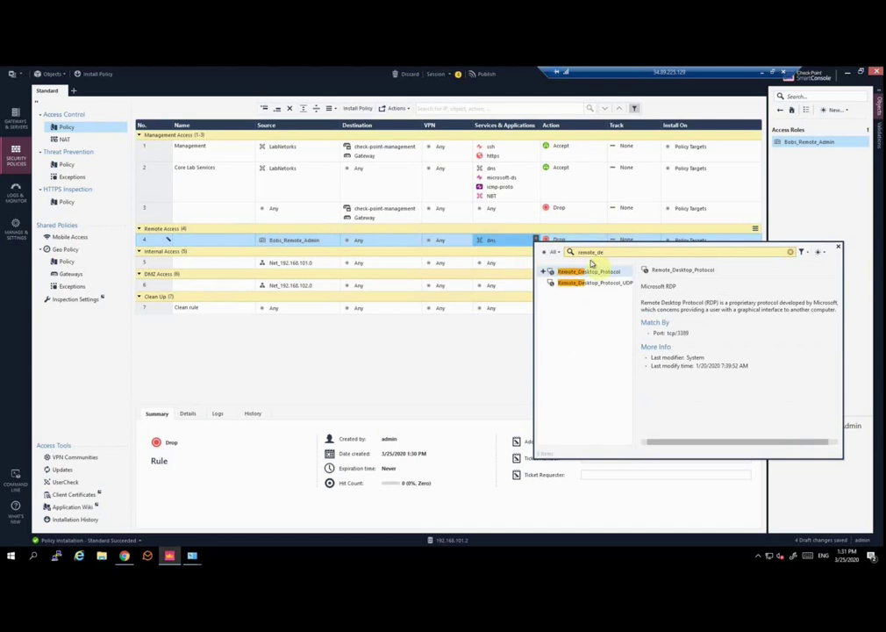
click(546, 271)
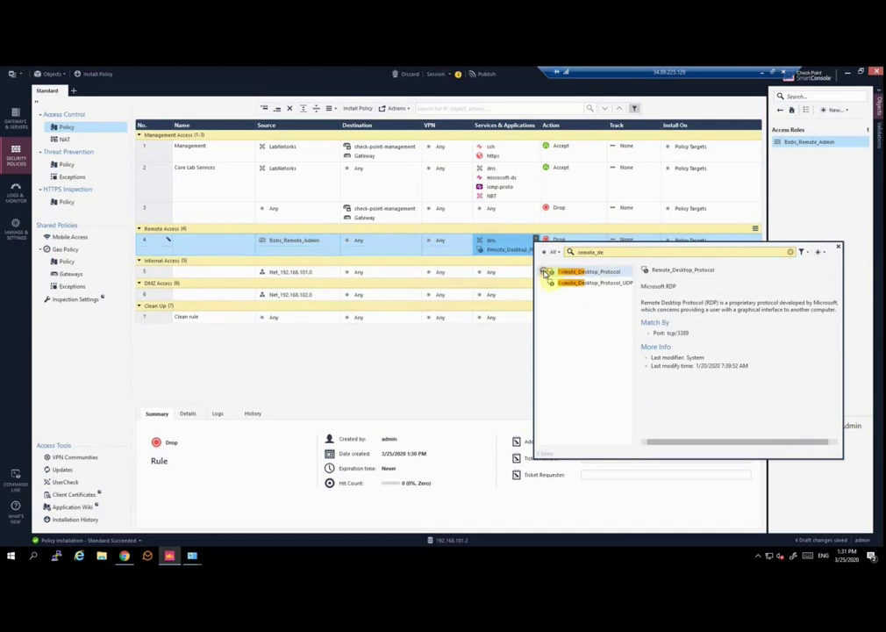
click(360, 241)
click(413, 239)
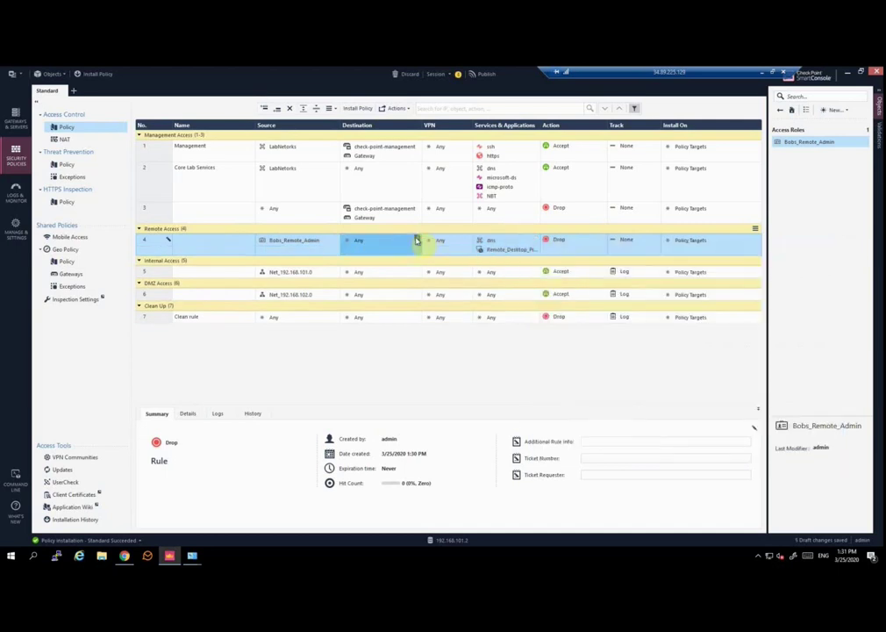
click(418, 239)
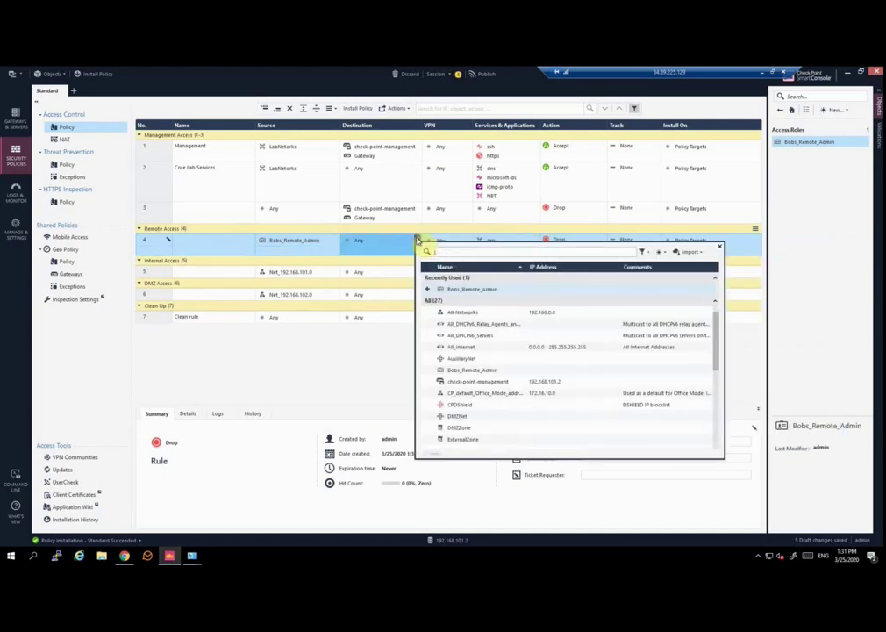
text(win)
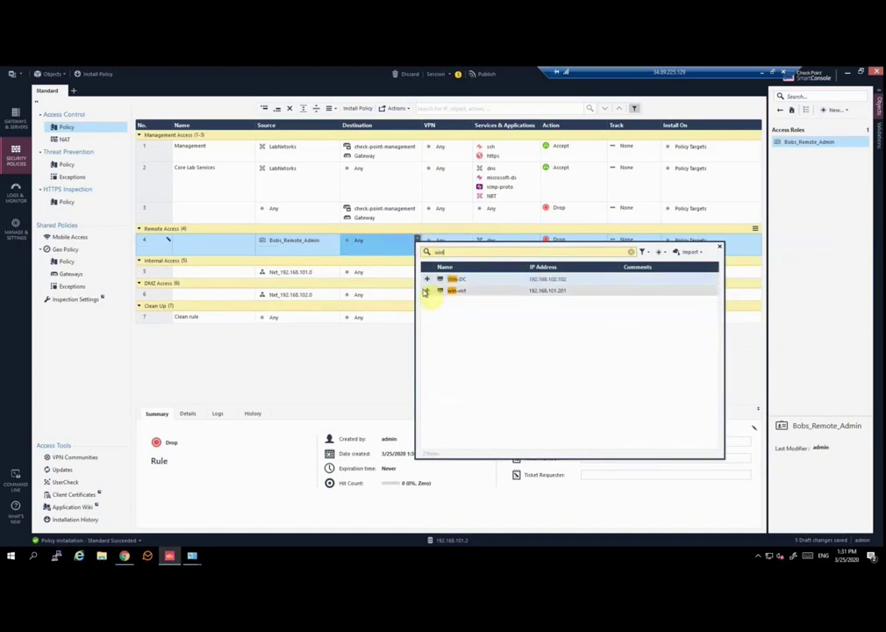
click(427, 281)
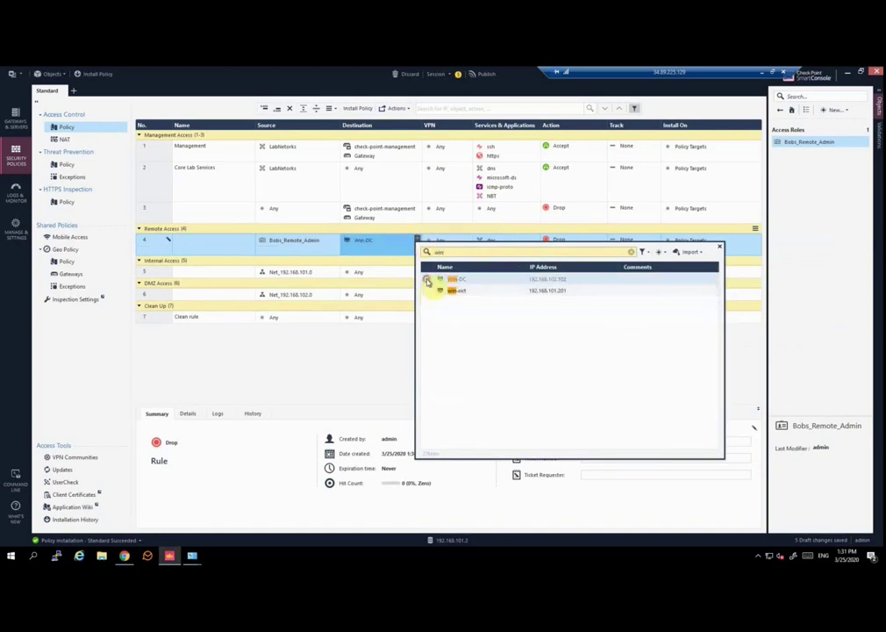
Step: Set the Remote Access rule's action to Accept and its tracking to Log
click(570, 240)
click(595, 243)
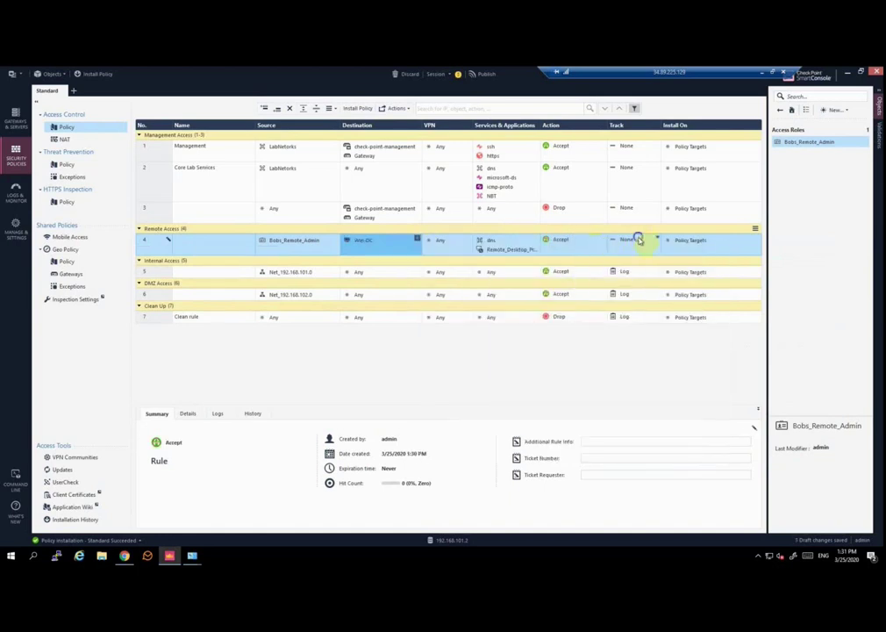
click(635, 240)
click(654, 255)
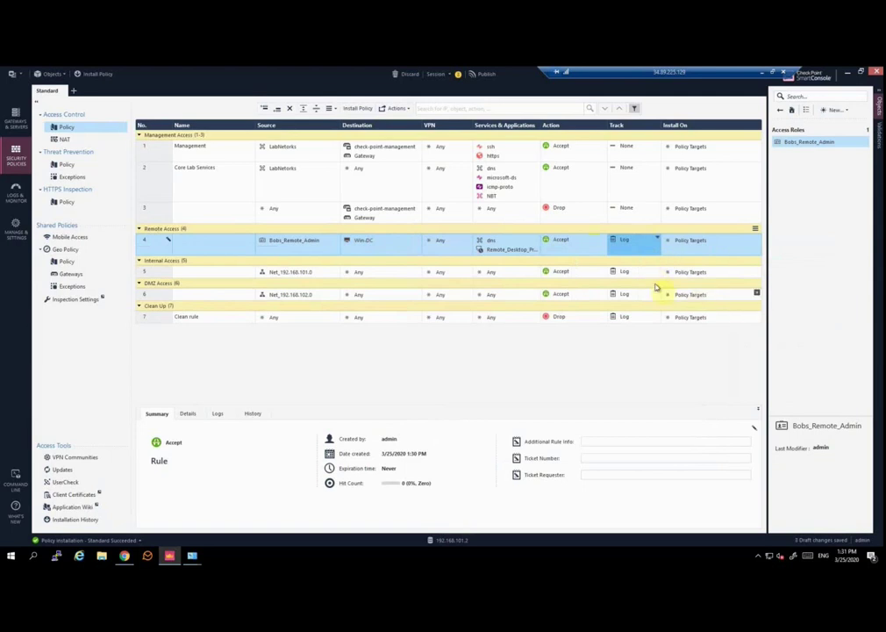
mouse_move(289, 242)
mouse_move(368, 246)
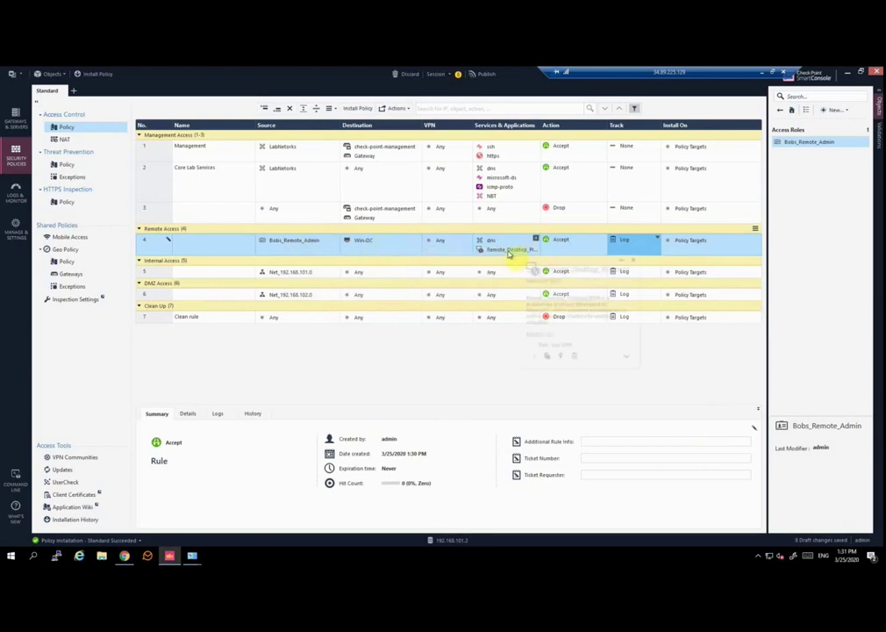
mouse_move(492, 242)
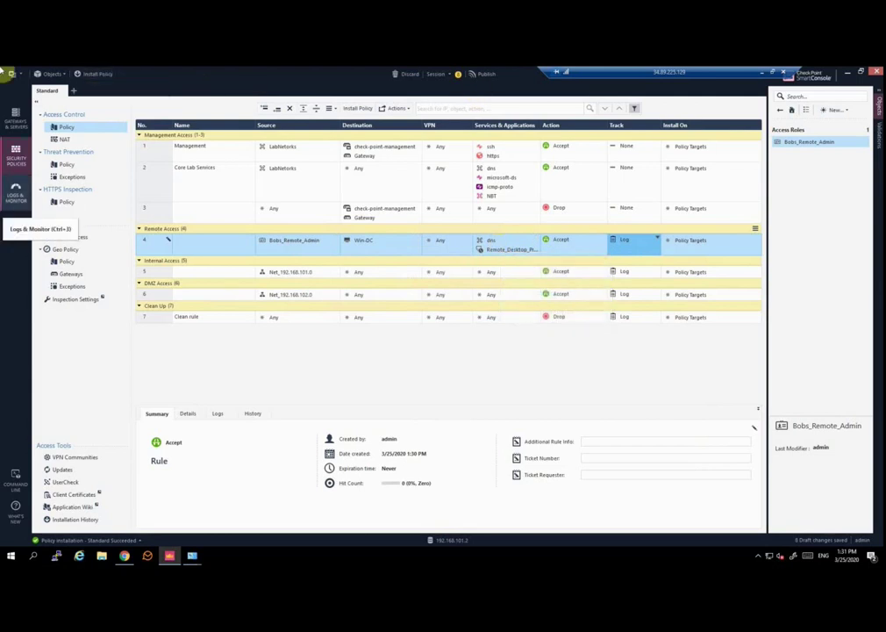
Step: Publish the changes under the suggested session name, install the Standard policy and open the running installation task's details
click(98, 74)
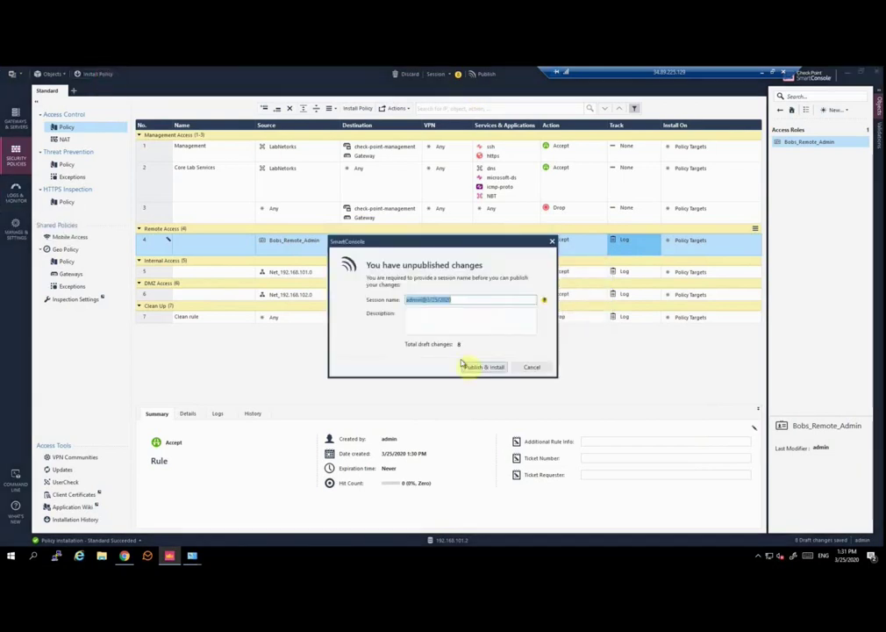
click(481, 365)
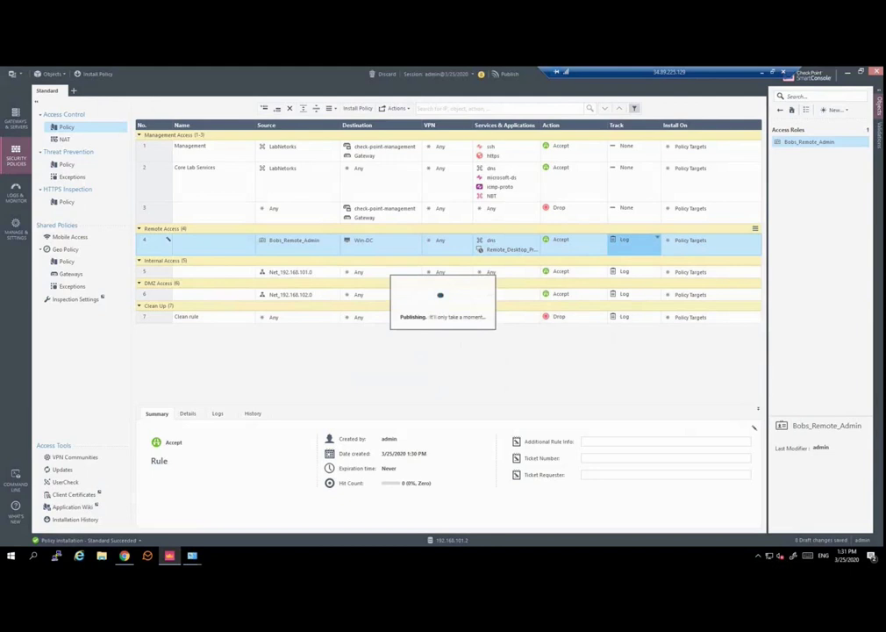
click(596, 440)
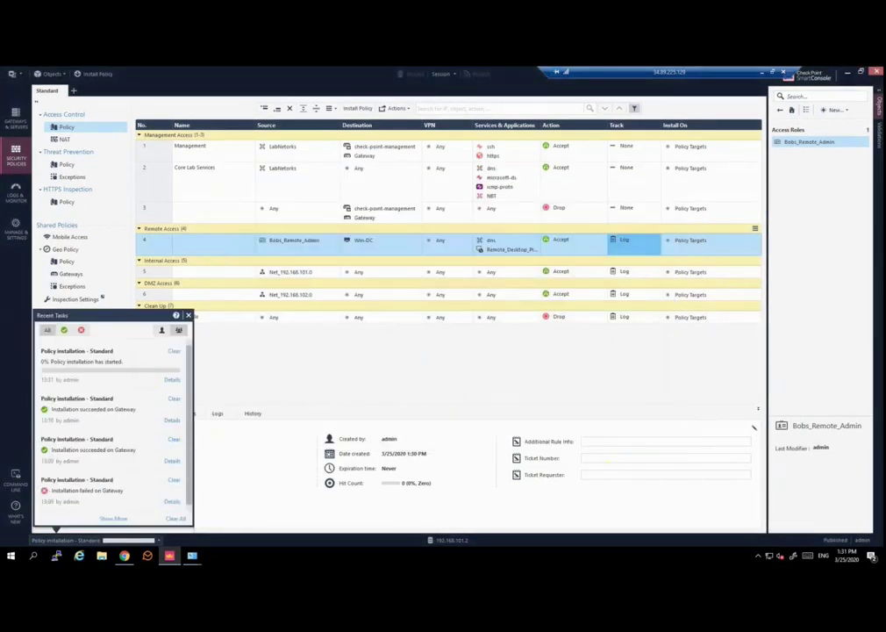
click(172, 380)
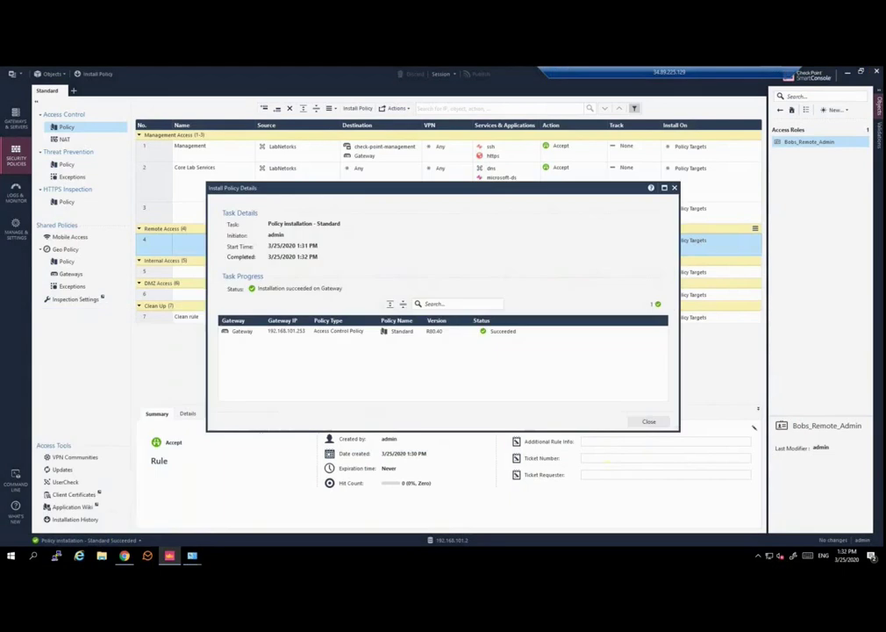
Step: Close the installation details and review the Gateway object's enabled blades and the Remote Access rule in the access policy
click(649, 423)
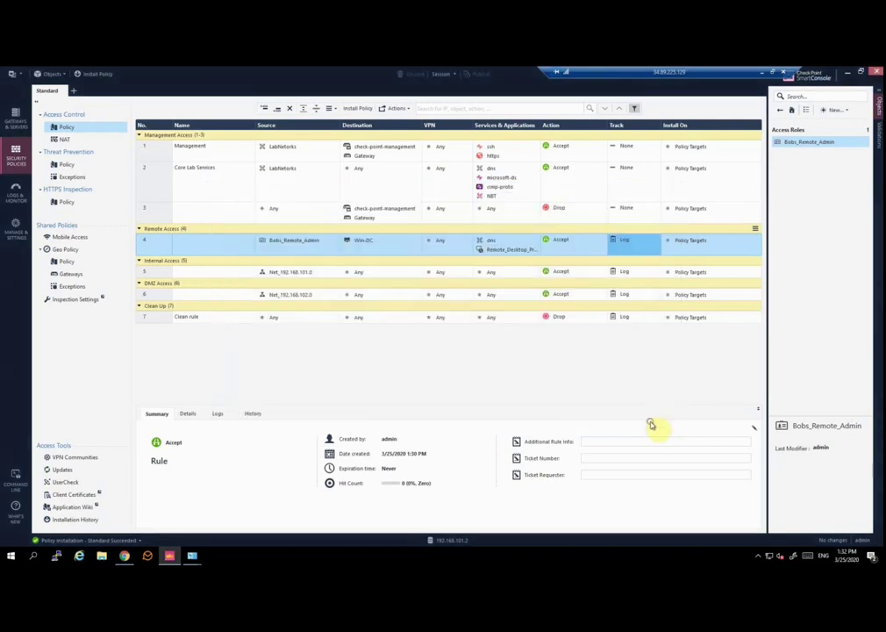
click(16, 120)
double_click(209, 137)
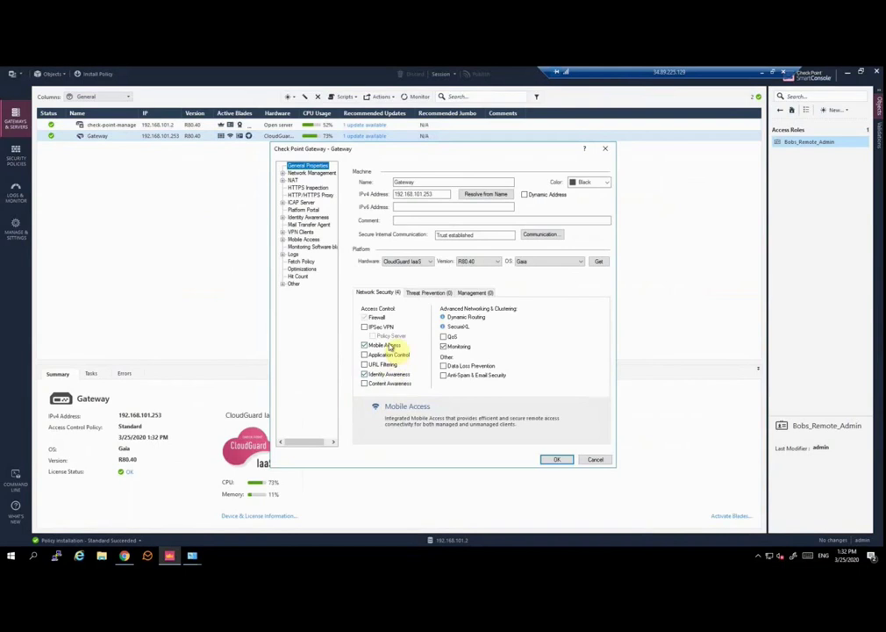
click(605, 148)
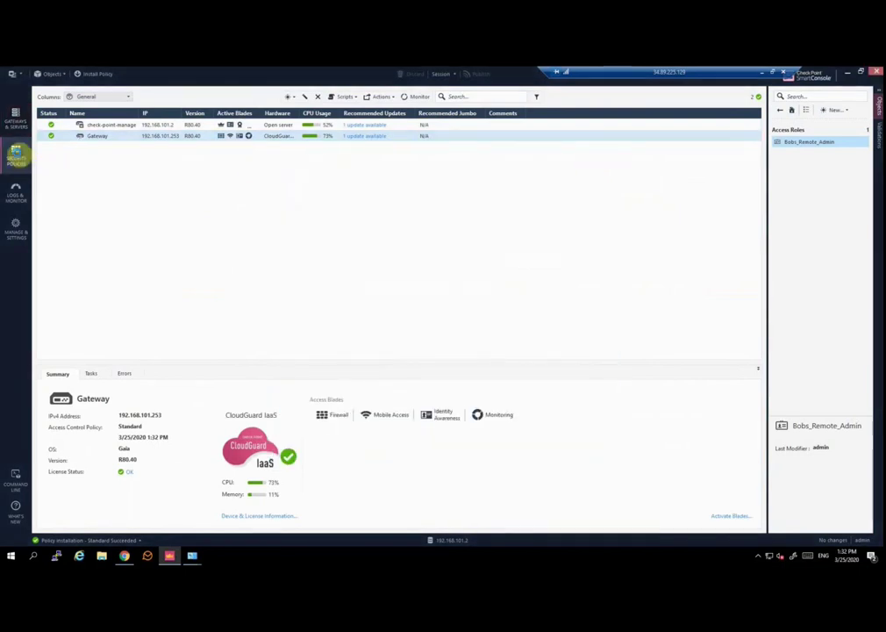
click(15, 154)
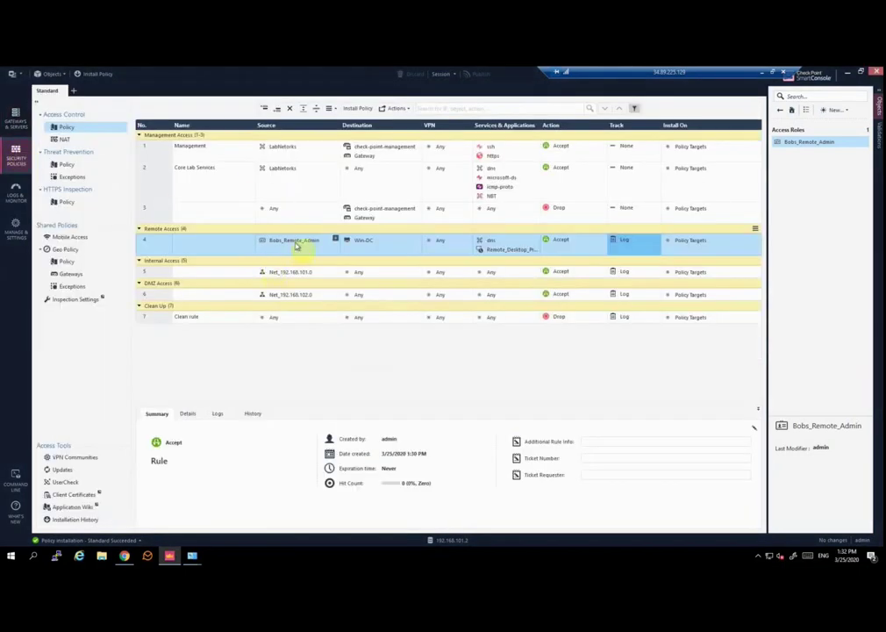
mouse_move(367, 245)
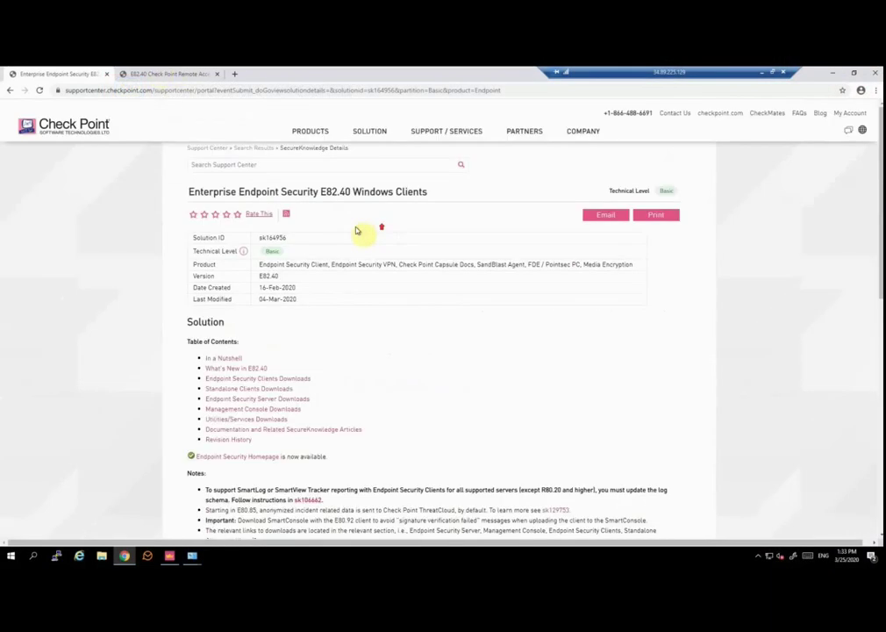
Step: In Chrome, download the E82.40 standalone Remote Access VPN client for Windows from the Enterprise Endpoint Security E82.40 support article
double_click(349, 191)
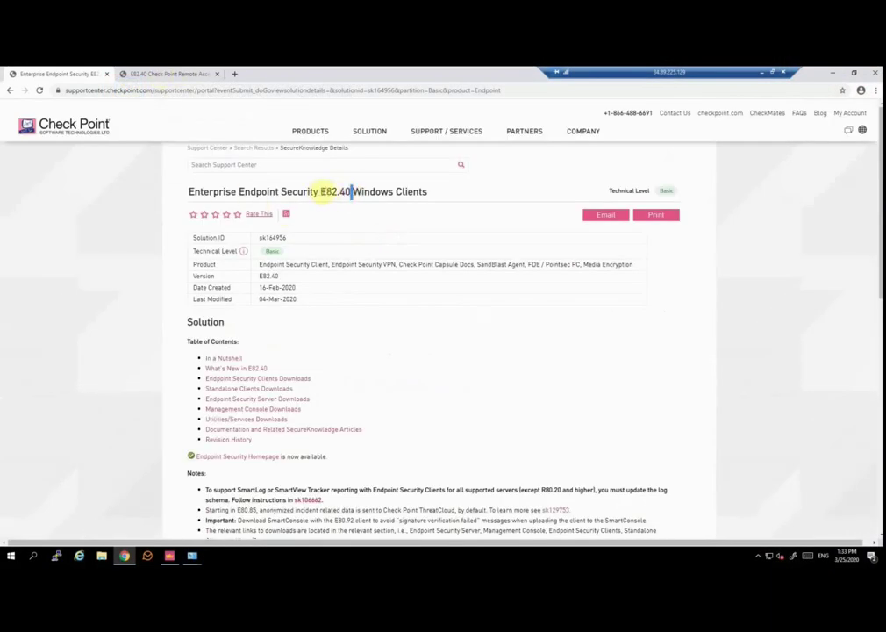
double_click(322, 191)
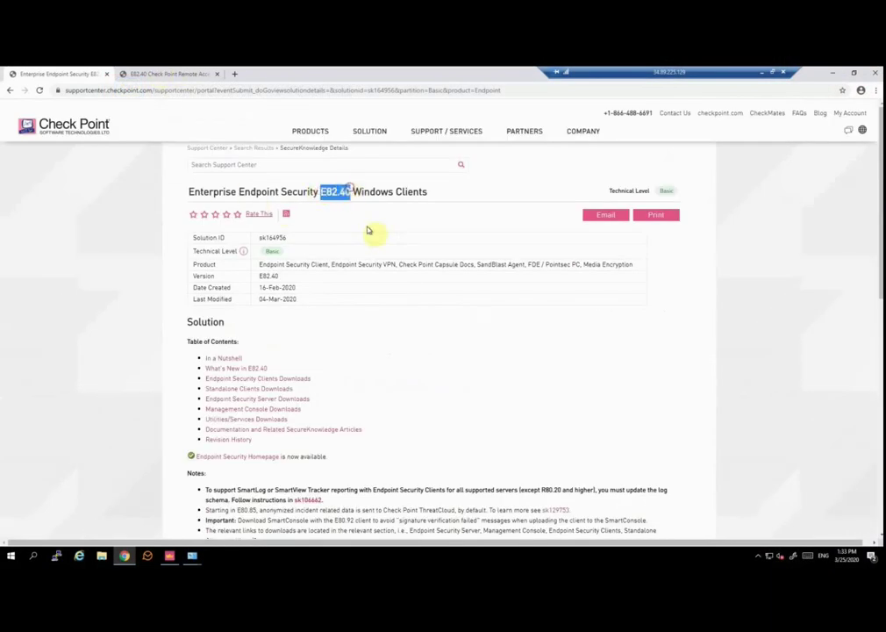
scroll(367, 263, down, 5)
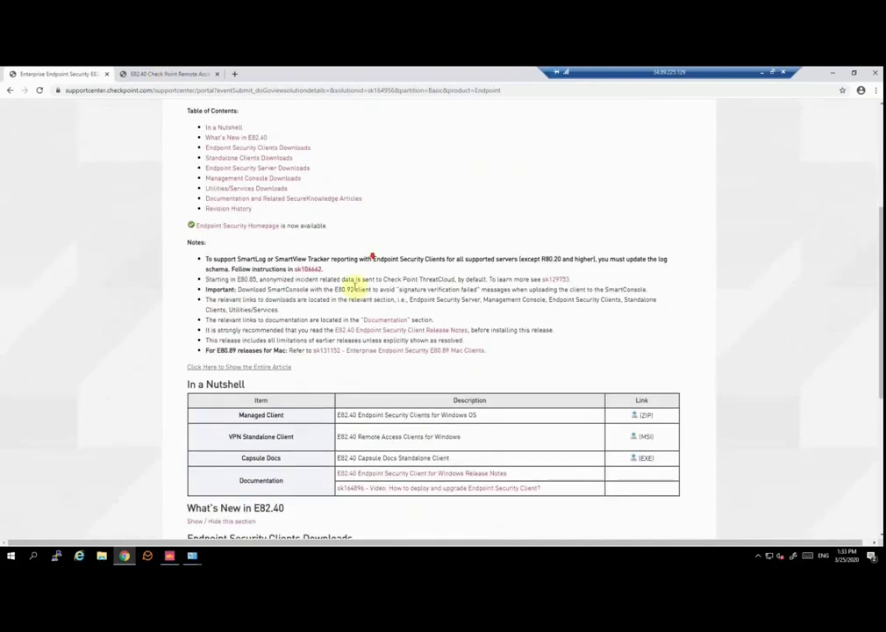
triple_click(301, 443)
click(643, 446)
click(638, 437)
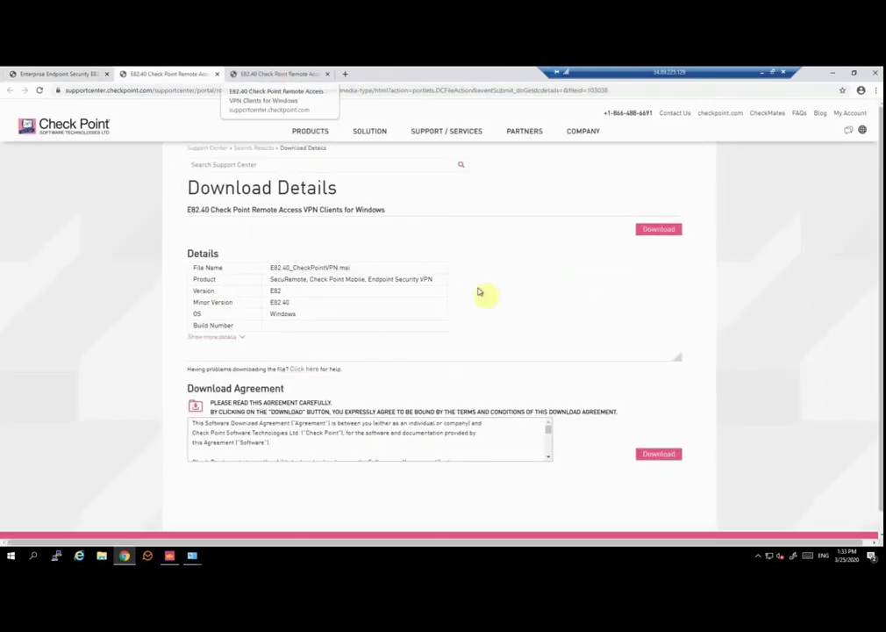
click(657, 230)
click(164, 536)
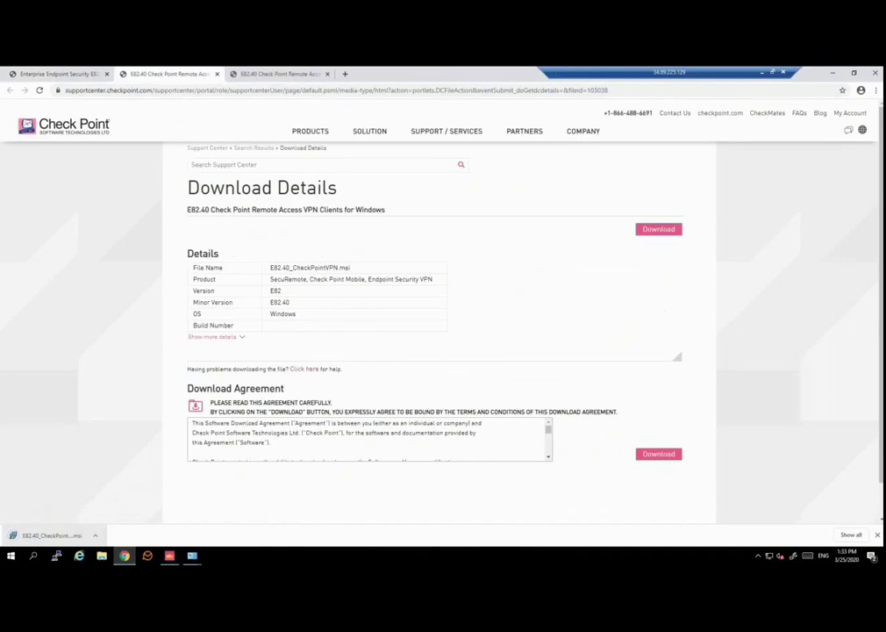
Step: Run the downloaded E82.40 VPN installer and choose Check Point Mobile as the client product
click(48, 535)
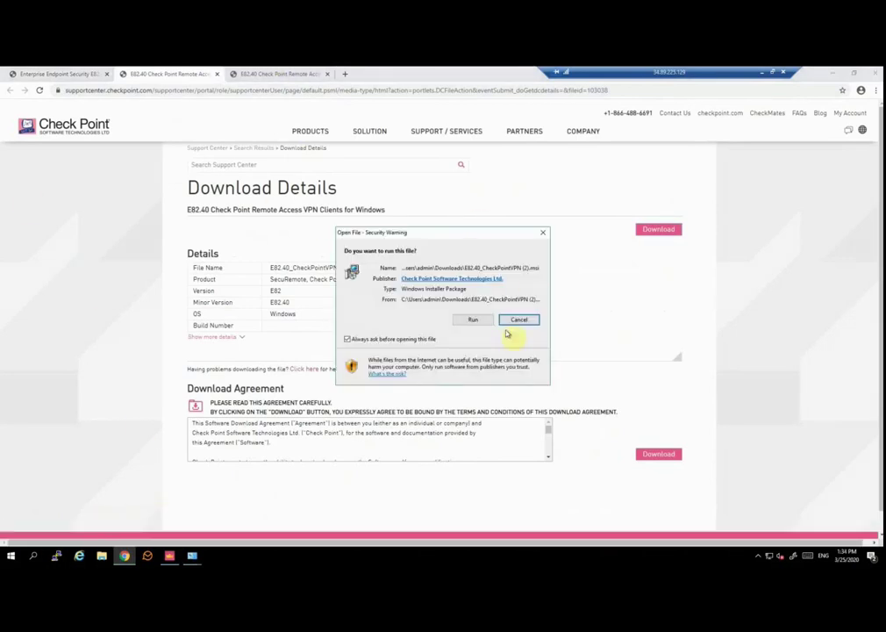
click(473, 322)
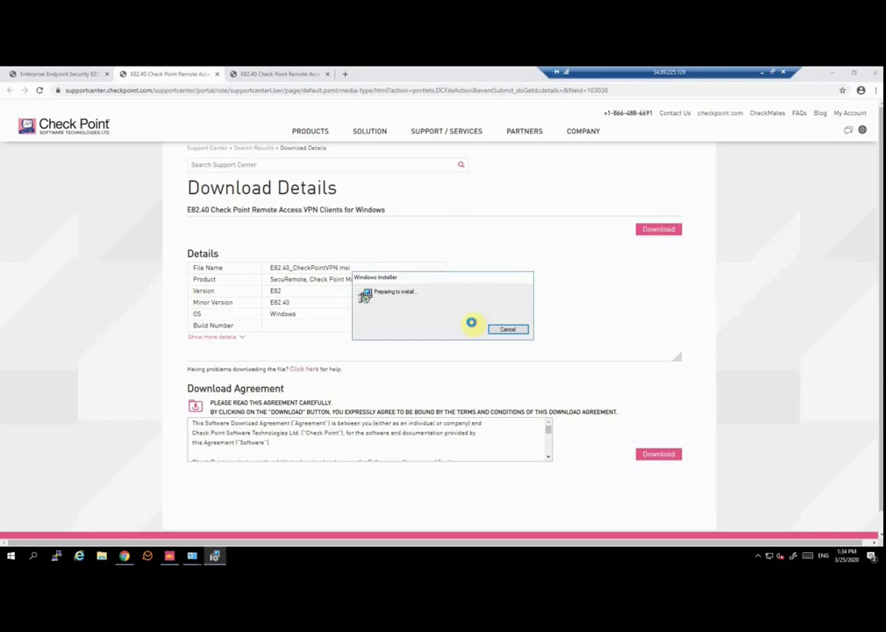
click(489, 384)
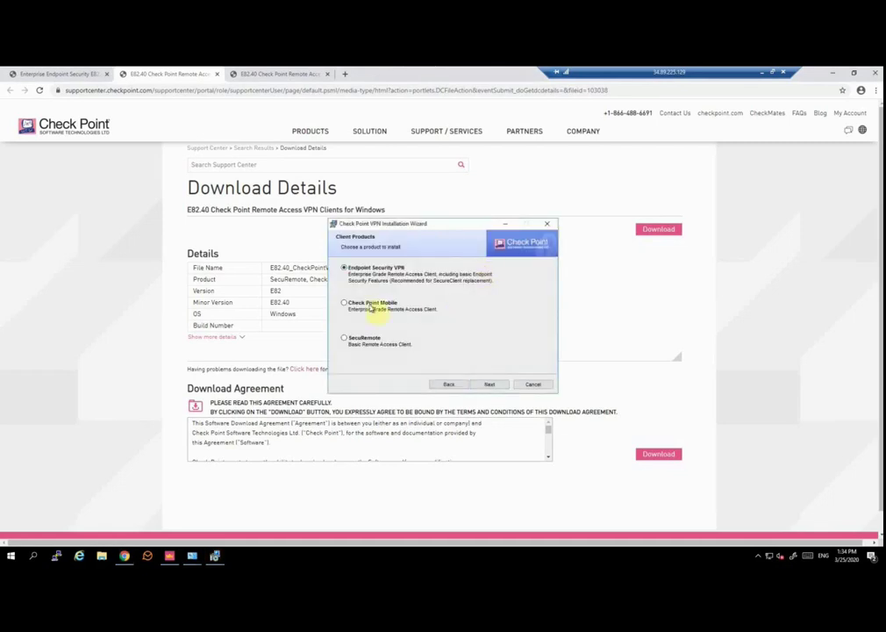
click(366, 306)
click(490, 386)
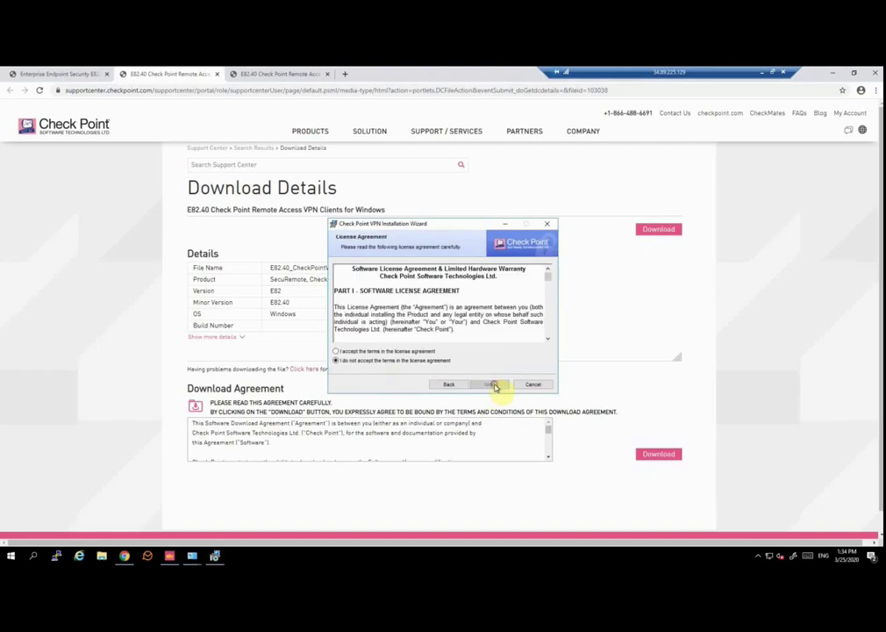
Step: Accept the license agreement, install the VPN client with administrator approval and finish the wizard
click(411, 350)
click(494, 387)
click(497, 388)
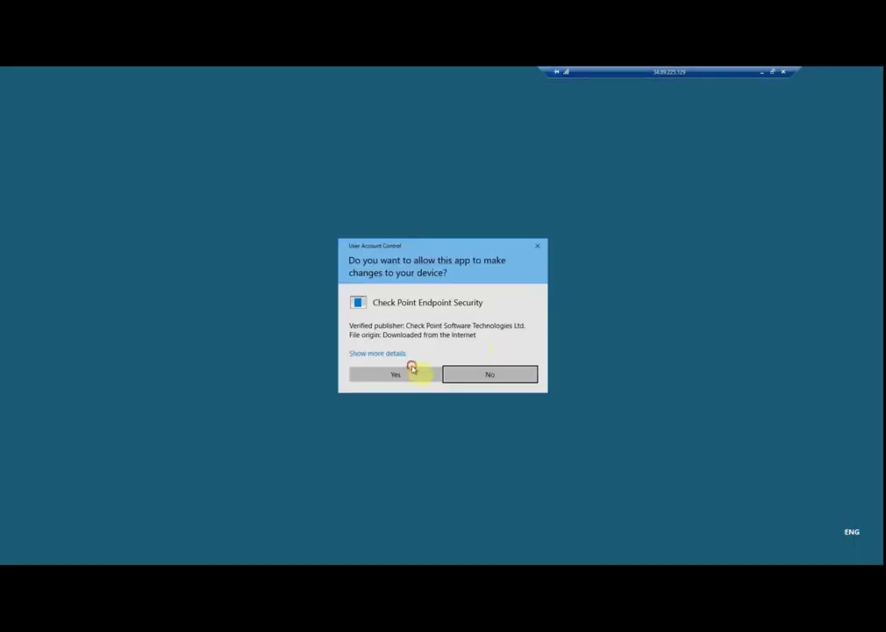
click(411, 368)
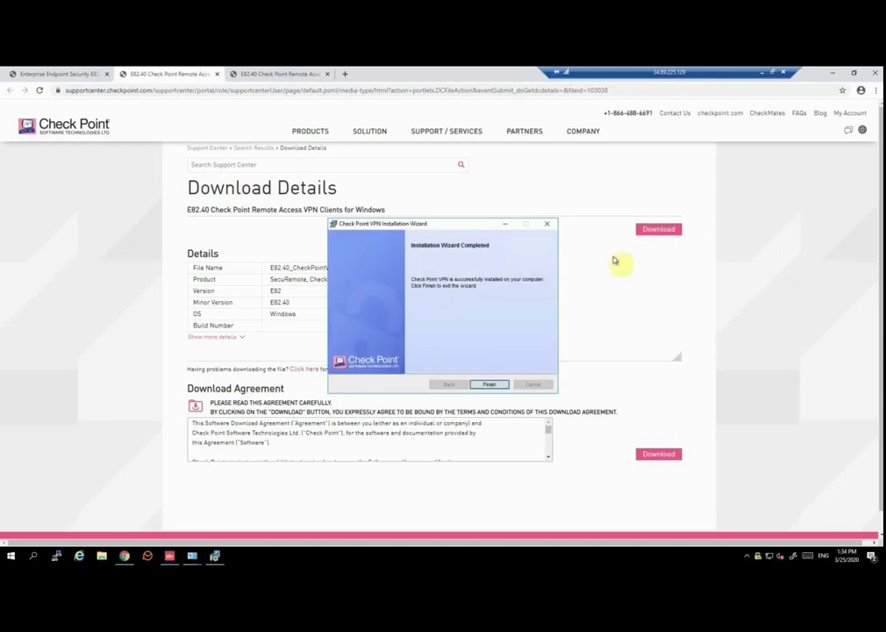
click(495, 385)
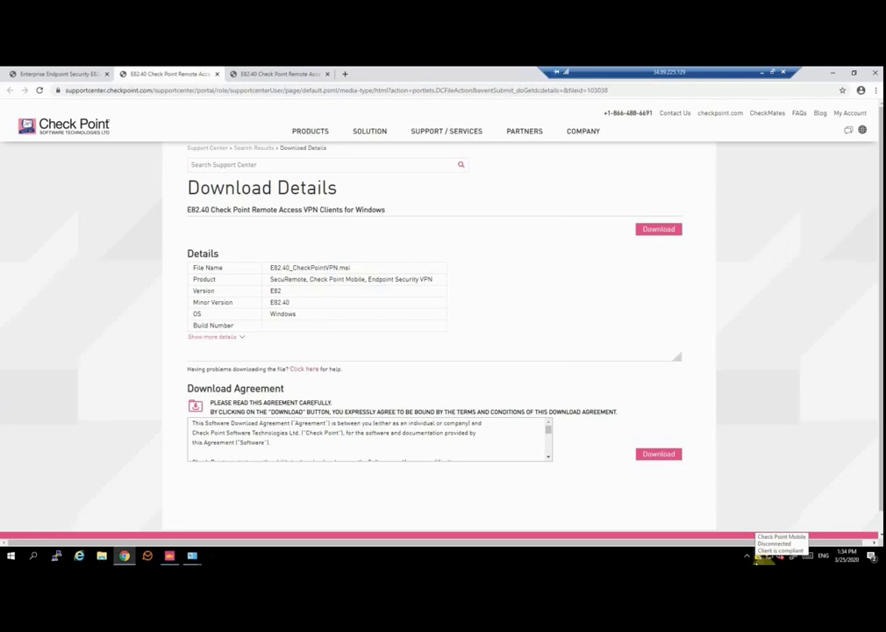
Step: Open the Check Point Mobile client and start configuring a new VPN site with server address 192.168.103.253
right_click(764, 559)
click(787, 544)
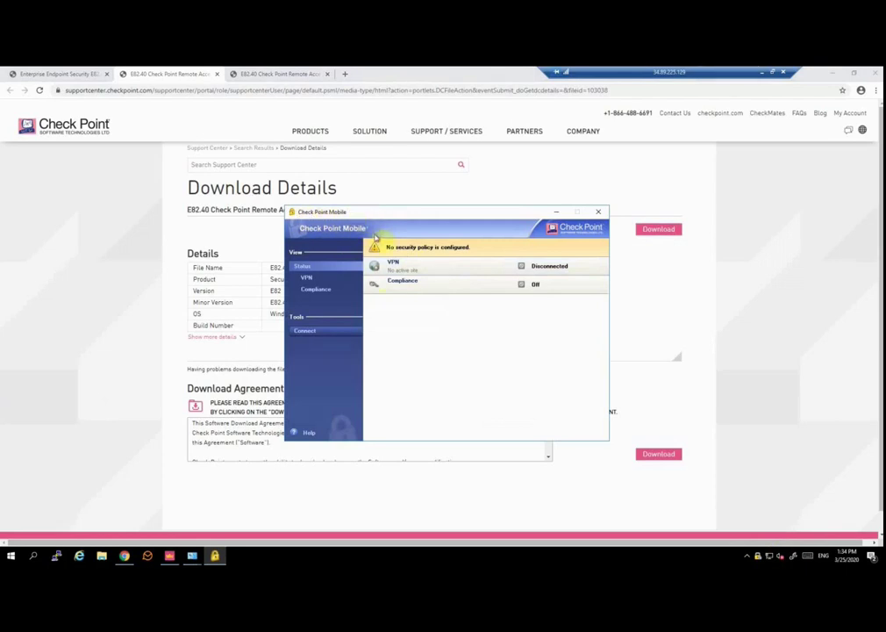
click(412, 266)
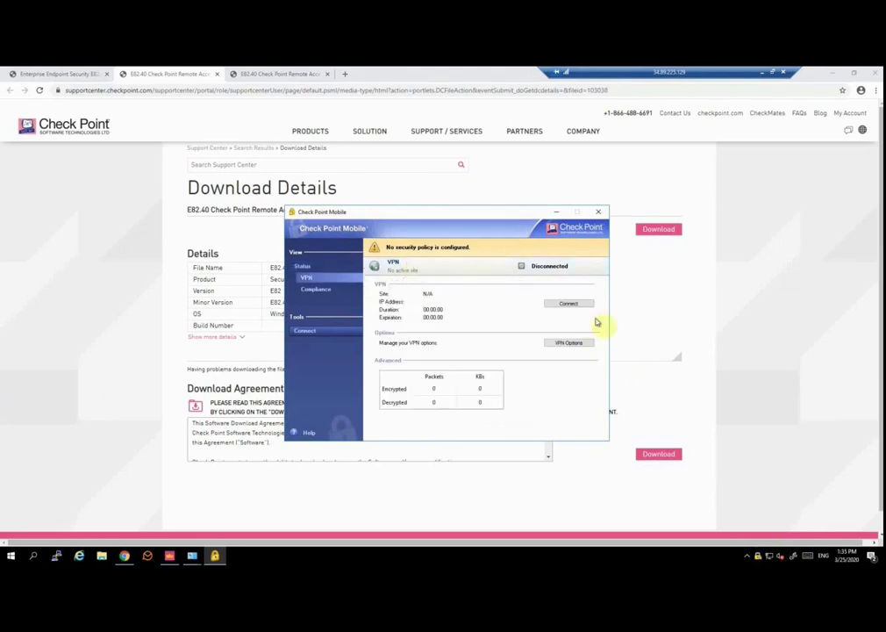
click(569, 303)
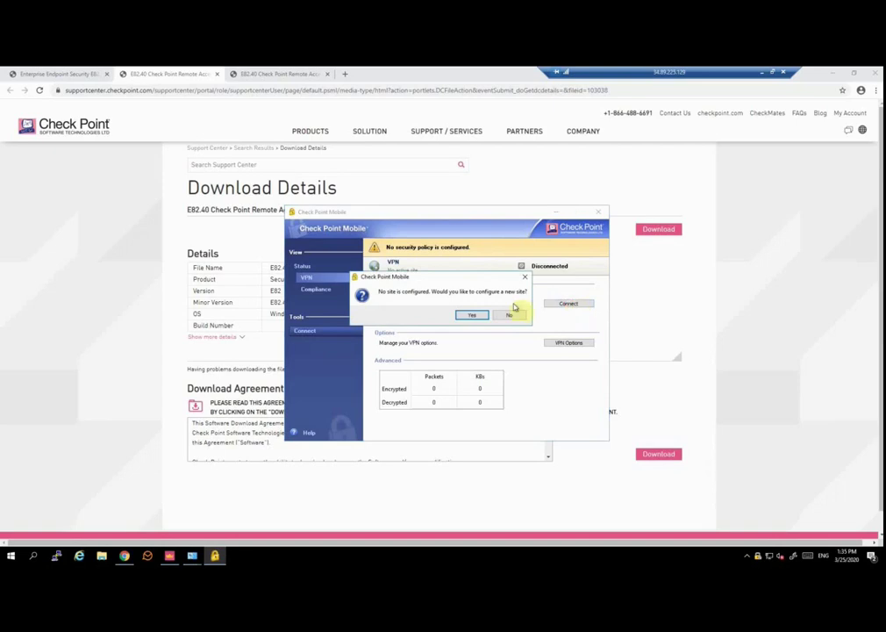
click(472, 315)
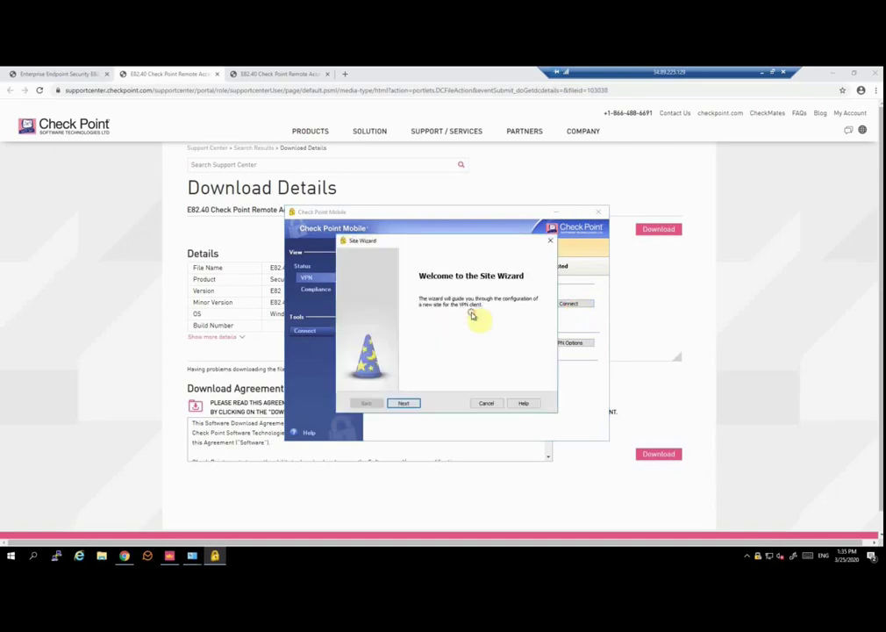
click(405, 403)
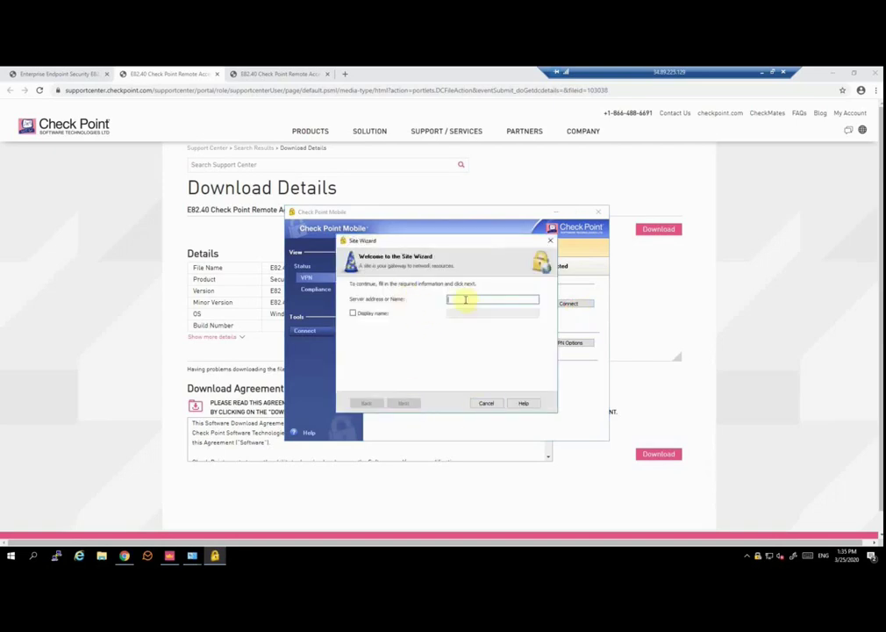
text(1)
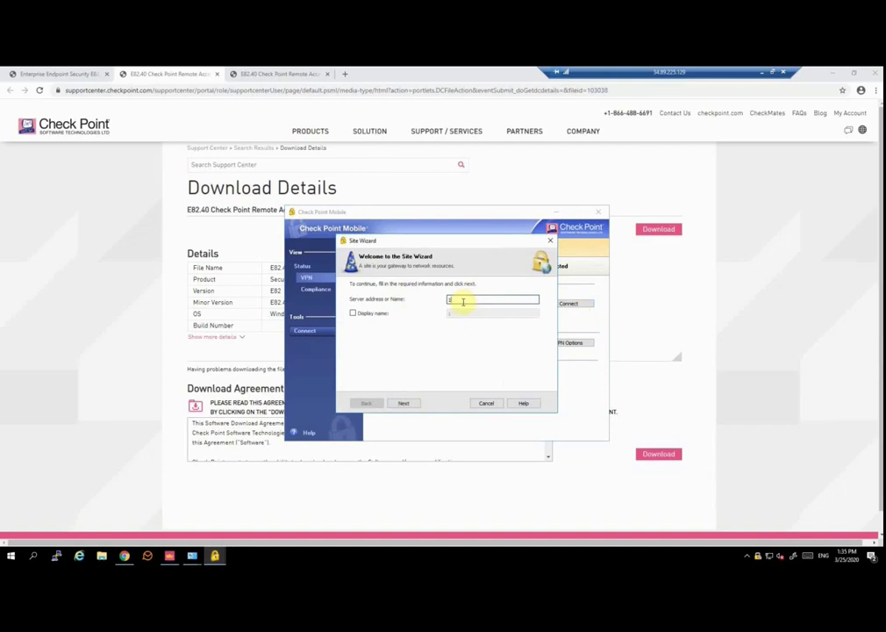
text(92.168.100)
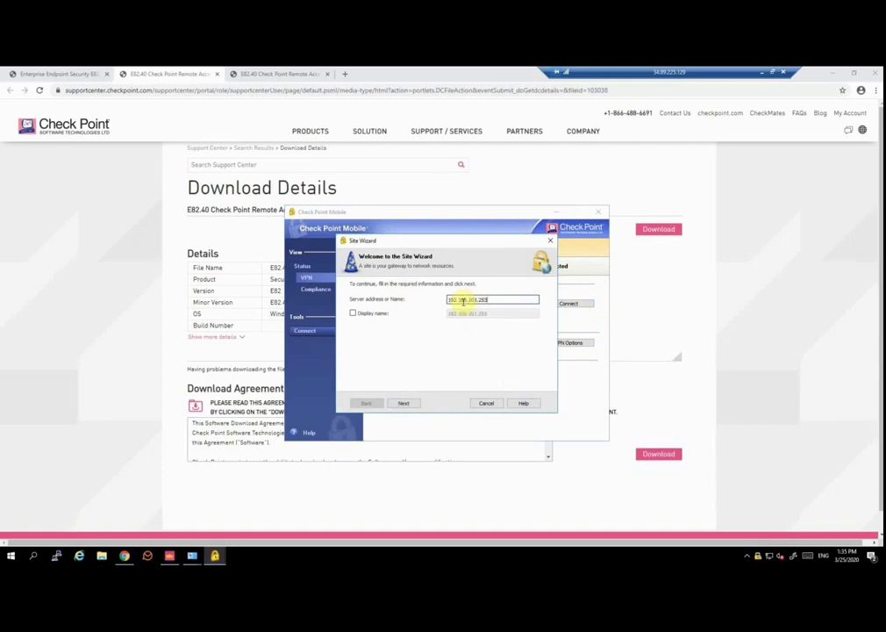
Step: Give the new site the display name CHKP VPN and continue to the login options
click(377, 314)
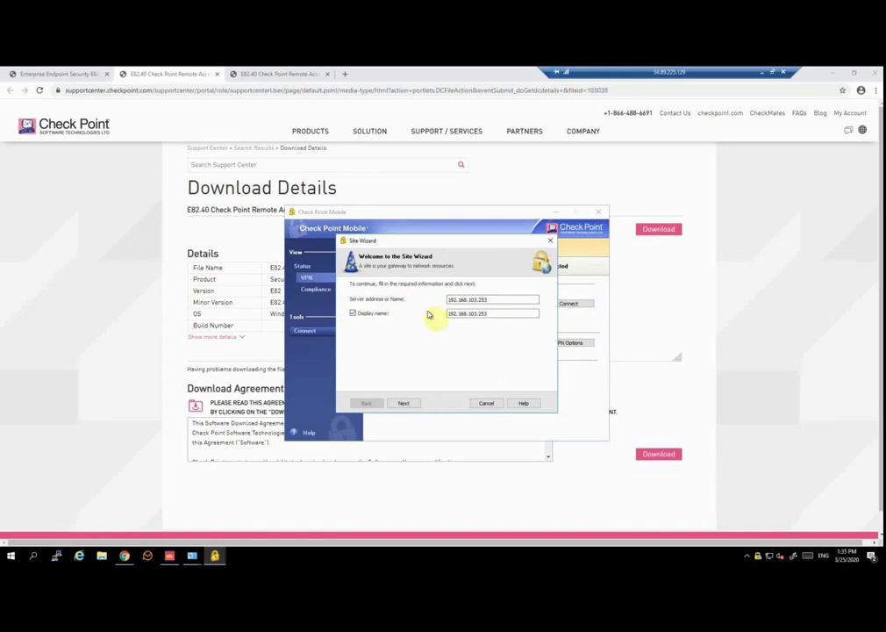
drag(501, 310, 402, 315)
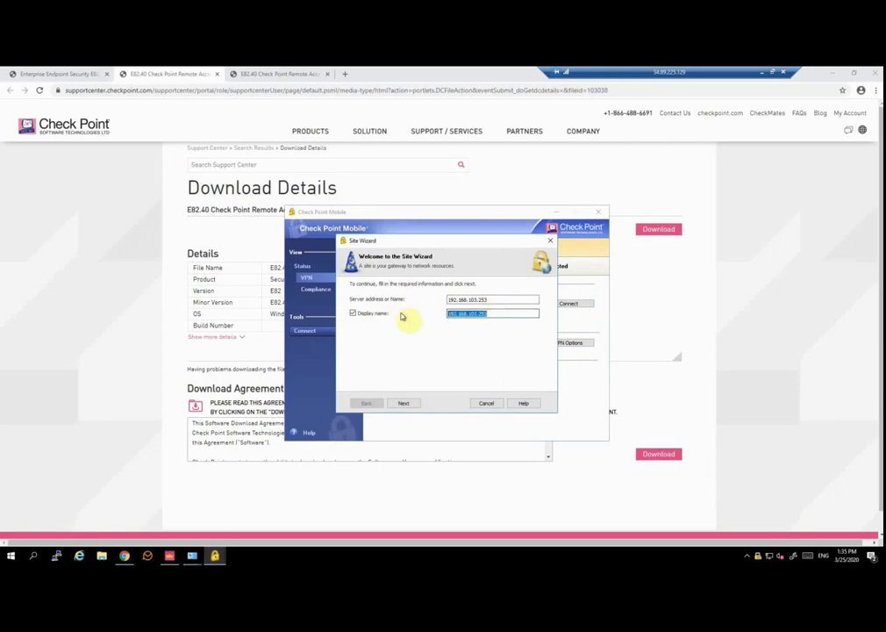
text(d)
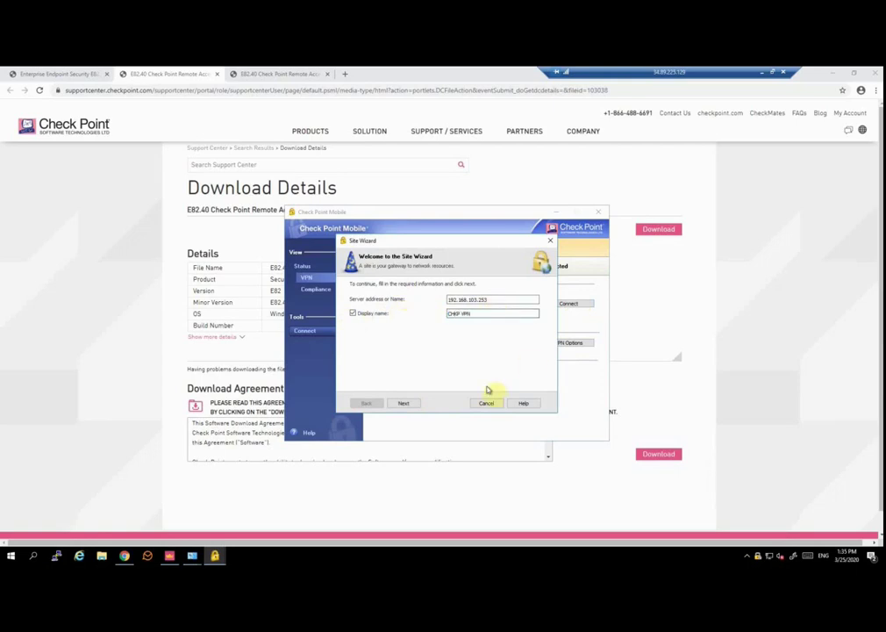
click(408, 403)
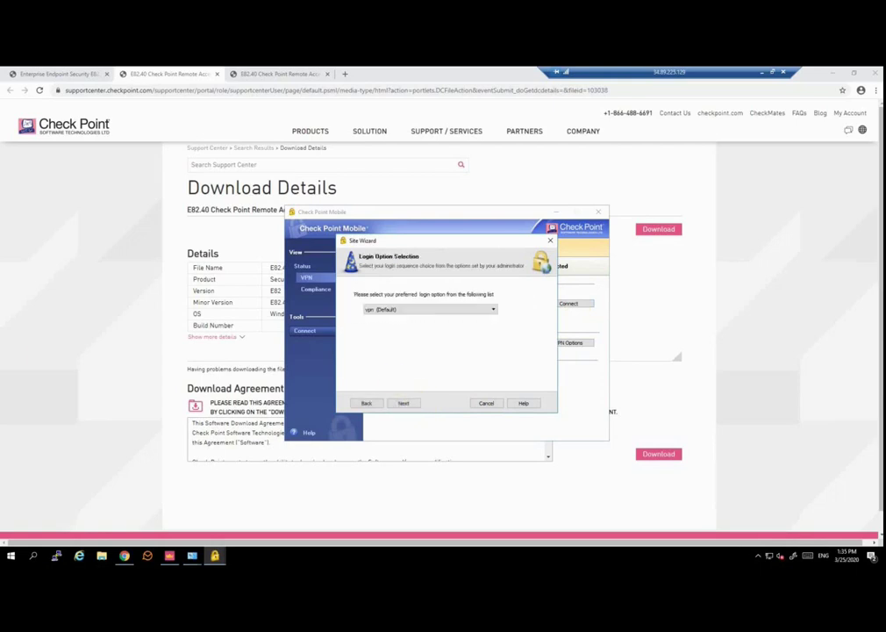
Step: Choose the vpn (Default) login option with Username and Password authentication and finish creating the site
click(436, 312)
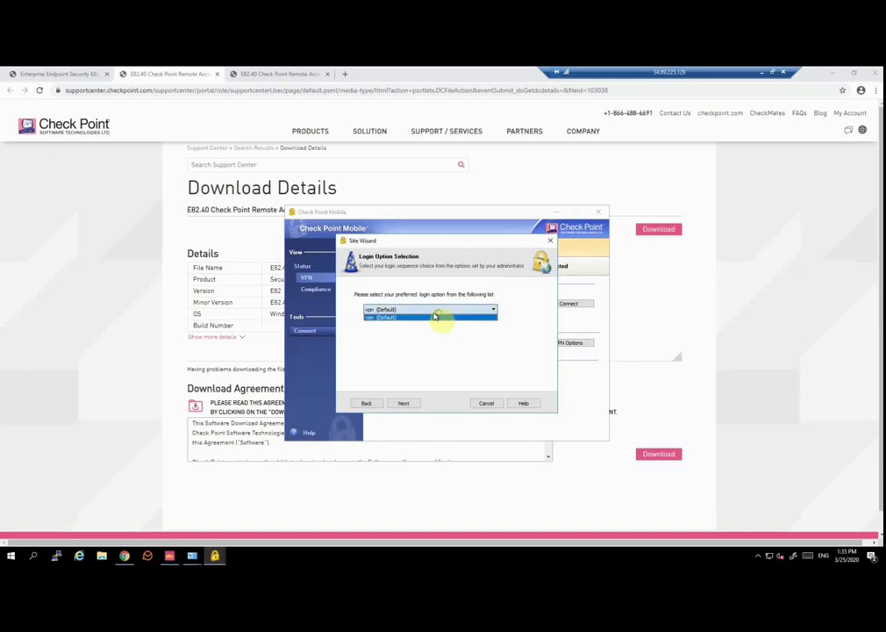
click(435, 316)
click(409, 403)
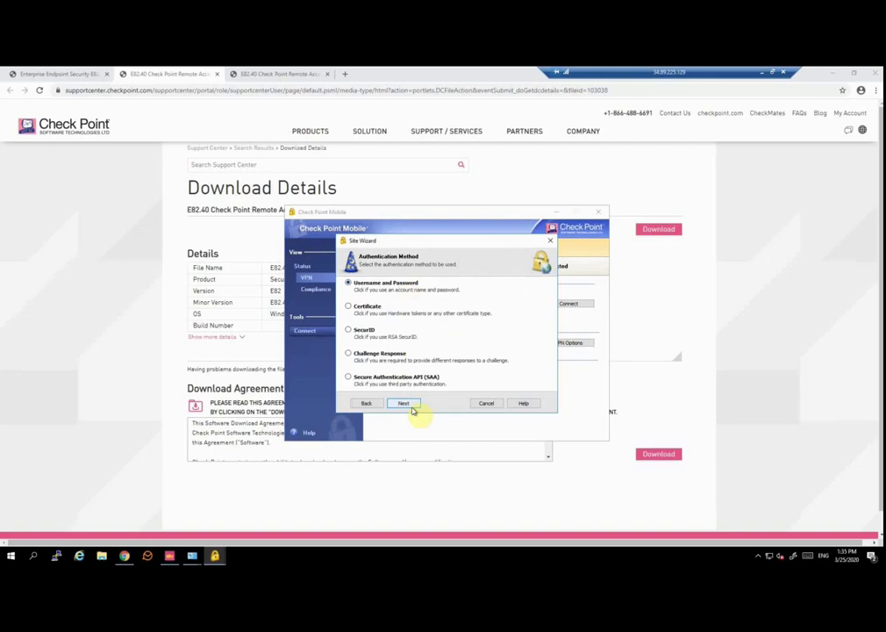
click(412, 405)
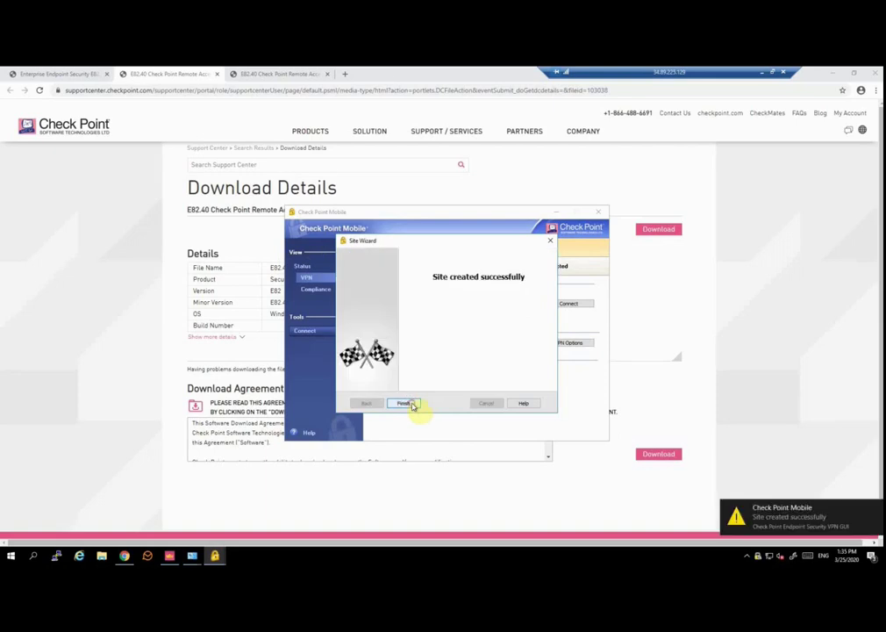
click(413, 406)
Step: Connect to the CHKP VPN site by entering the domain user's username and account password
click(433, 318)
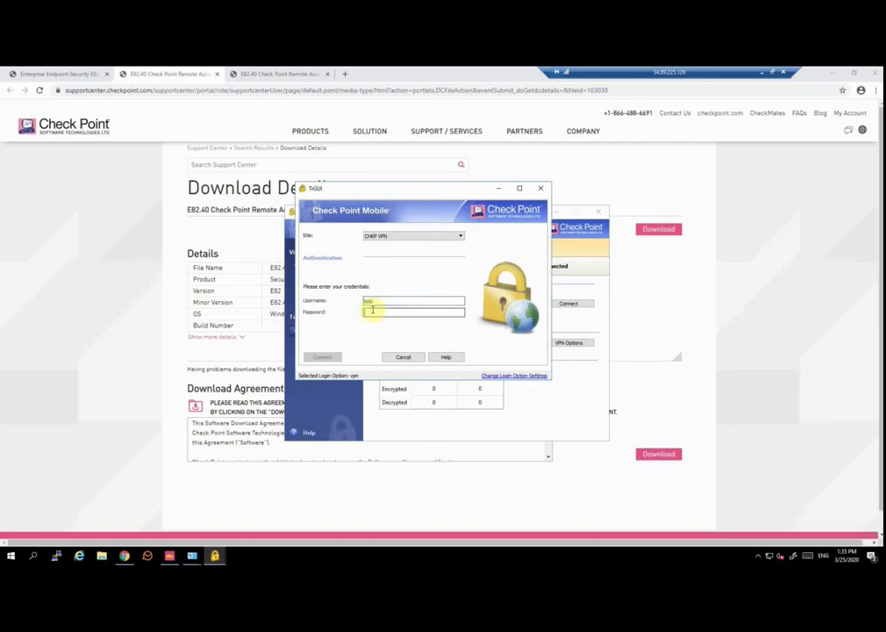
text(bob)
click(375, 235)
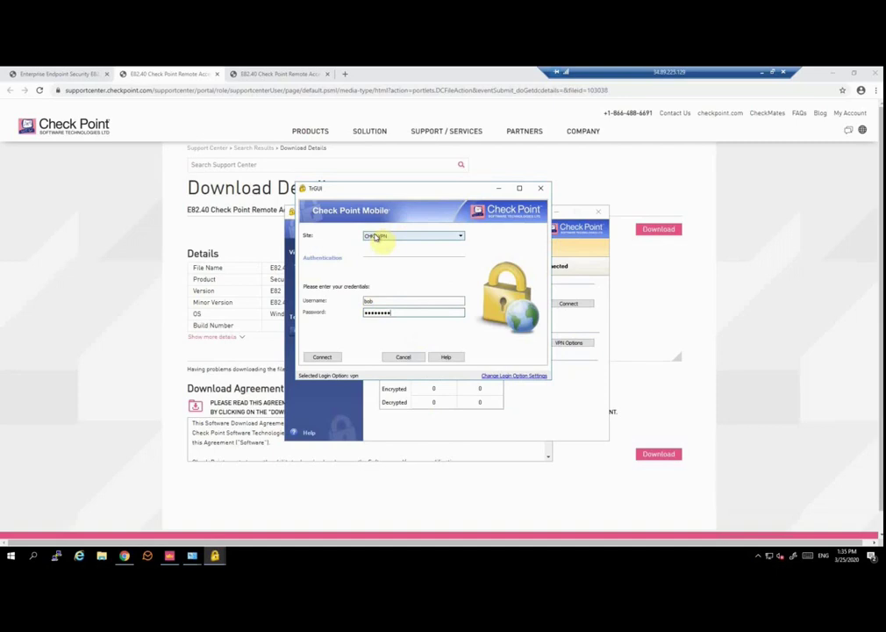
click(330, 358)
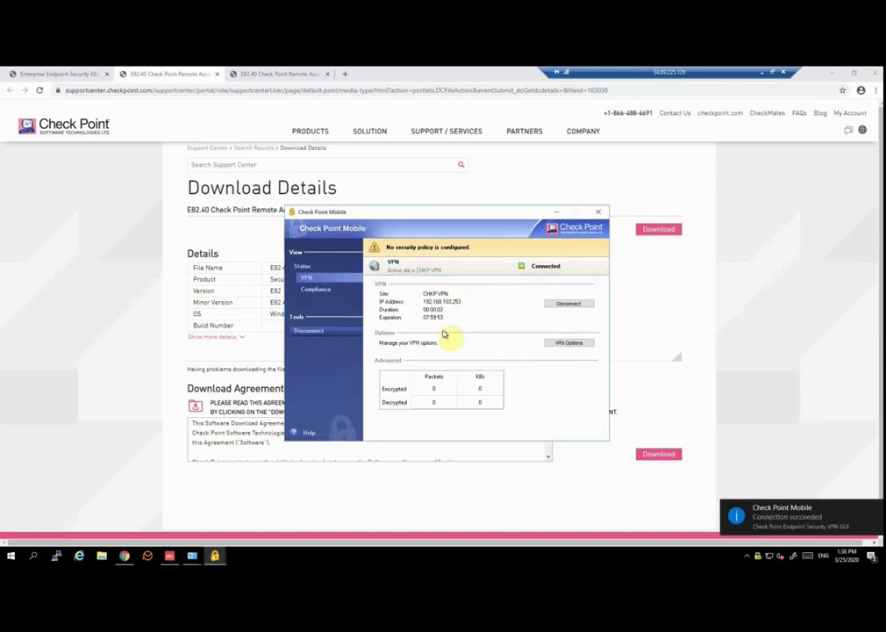
Step: Review the connection details in the CHKP VPN site's properties, then close the VPN client window
click(568, 343)
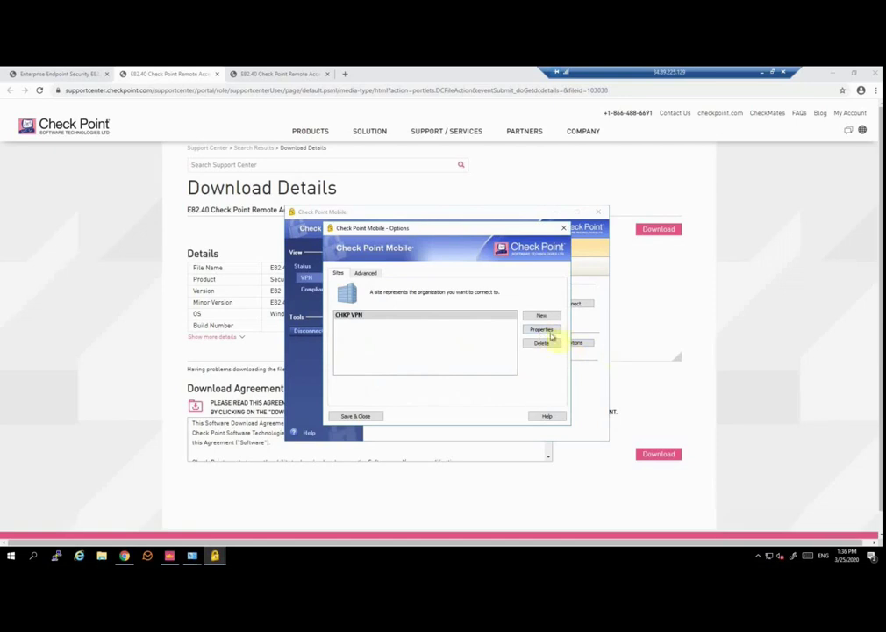
click(541, 330)
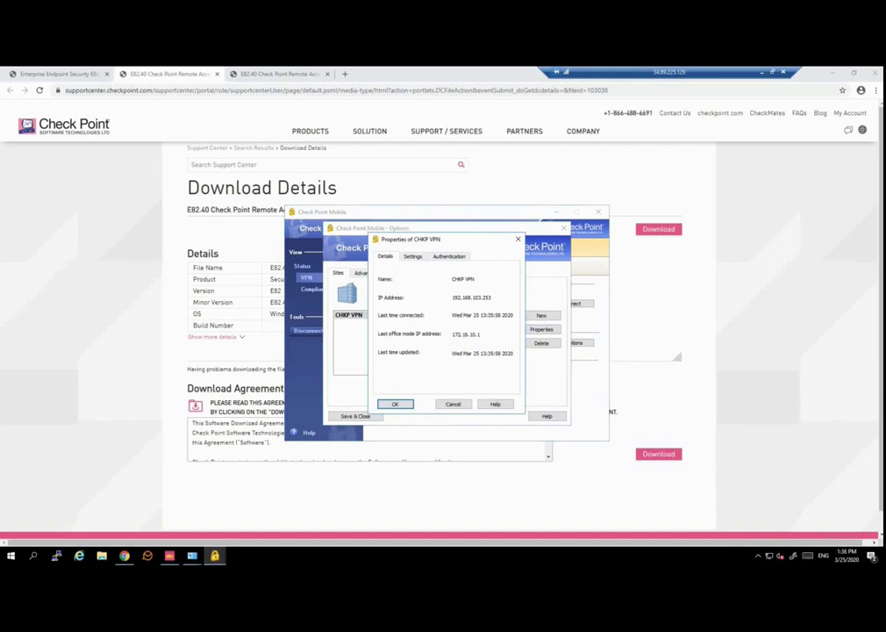
key(Return)
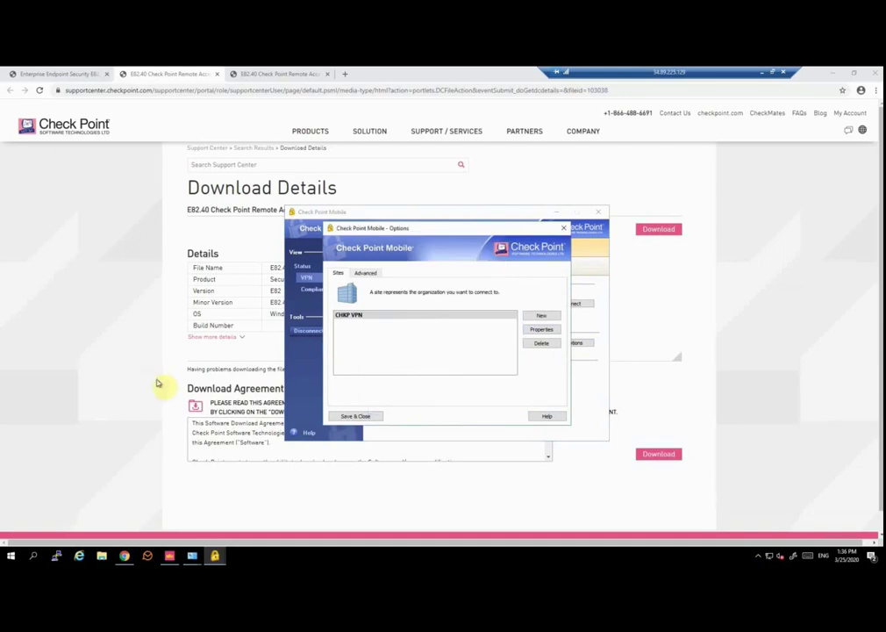
click(563, 227)
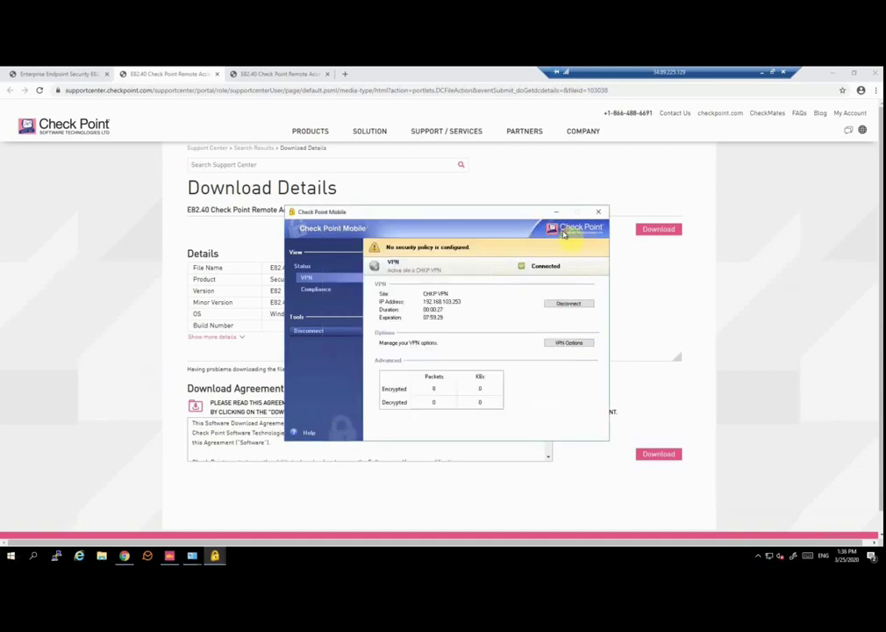
click(603, 214)
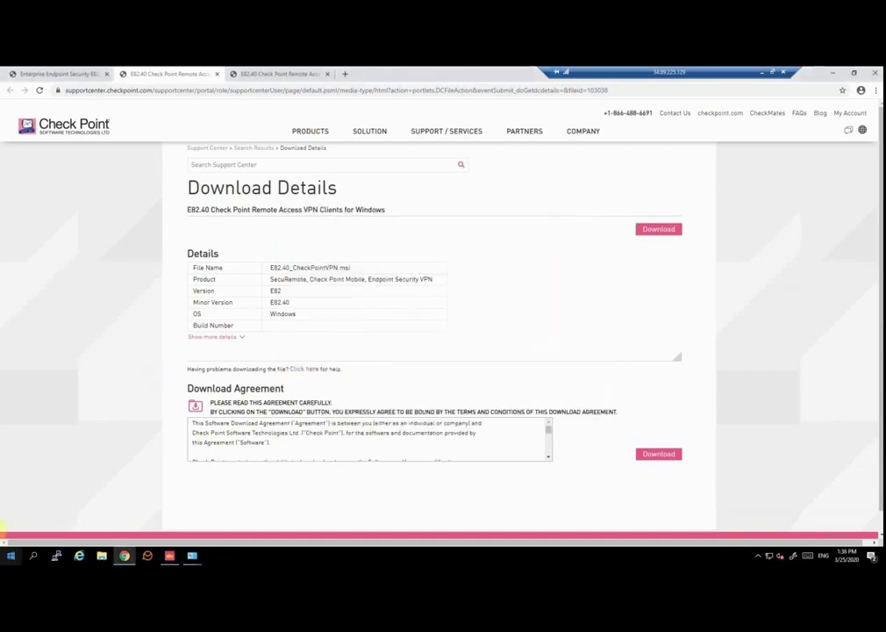
Step: Open a Remote Desktop connection to dc-01.ir.local, entering the account password and accepting the unverified certificate
click(13, 556)
text(remo)
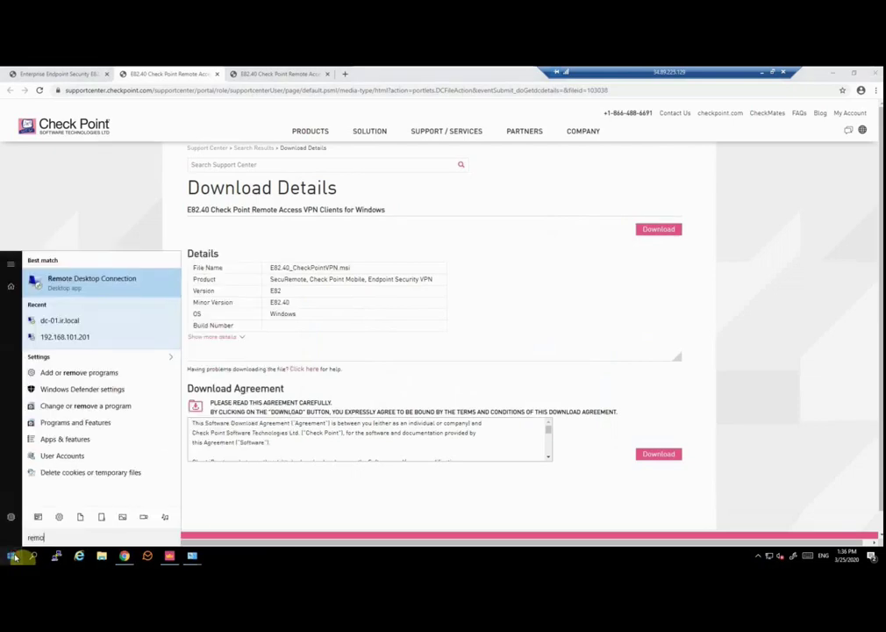
key(Return)
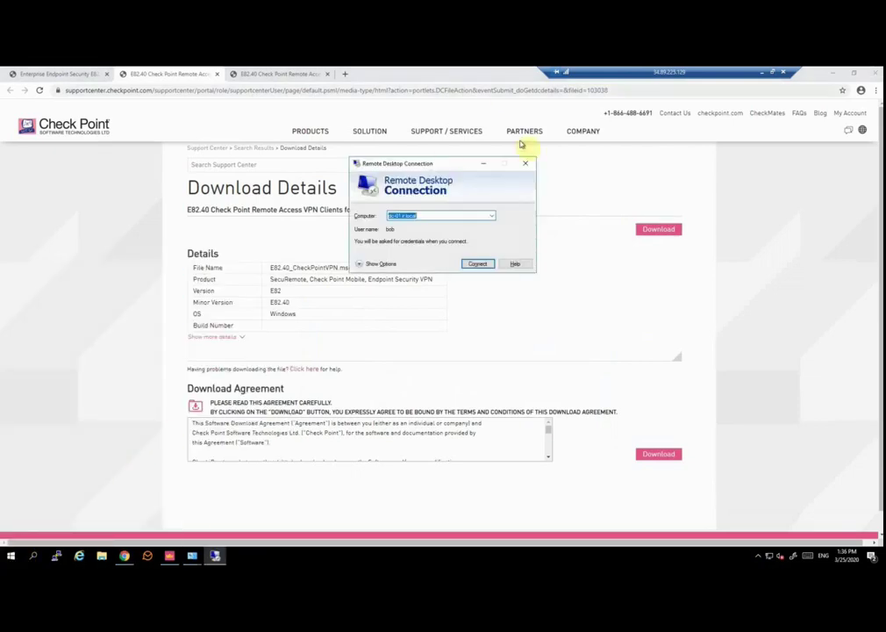
click(430, 215)
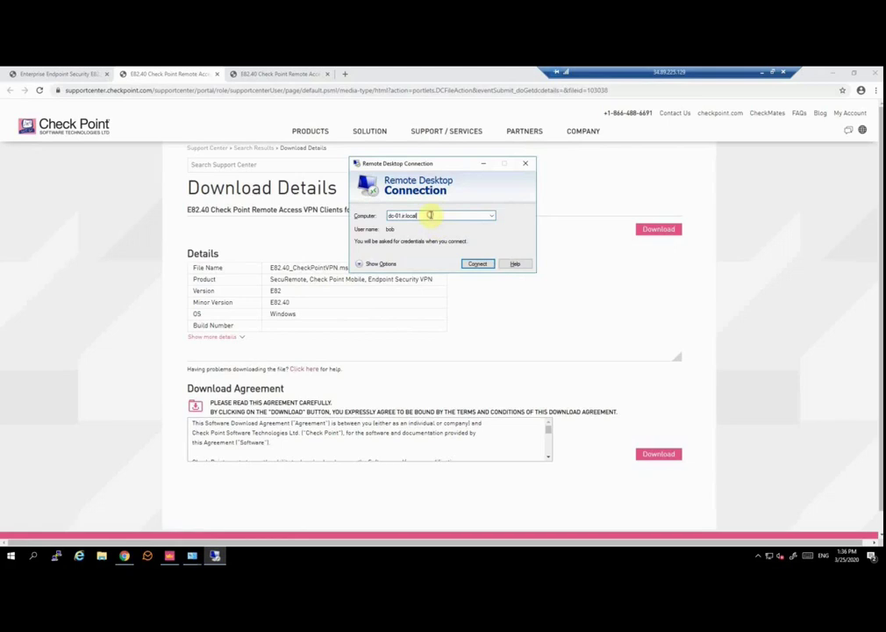
click(472, 263)
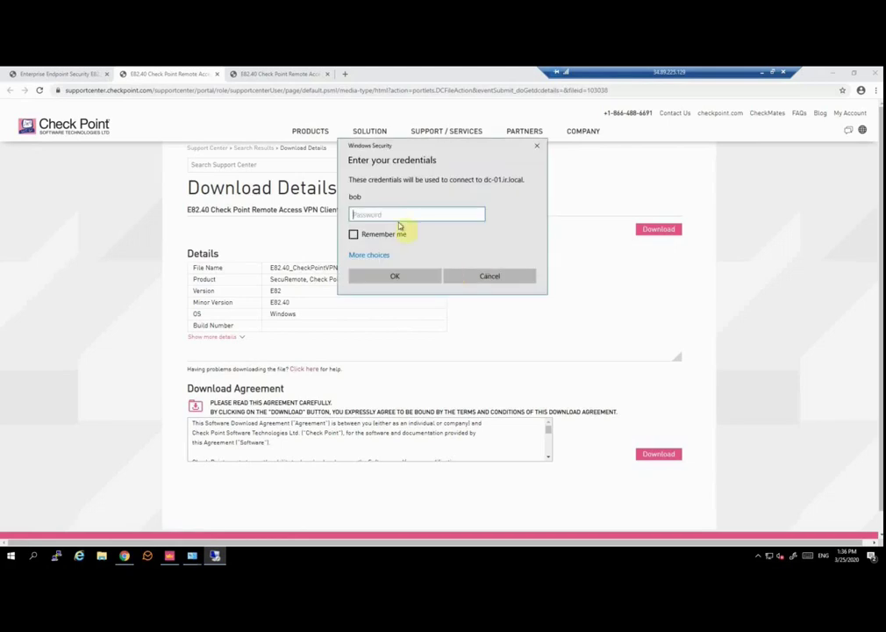
text(*********)
key(Return)
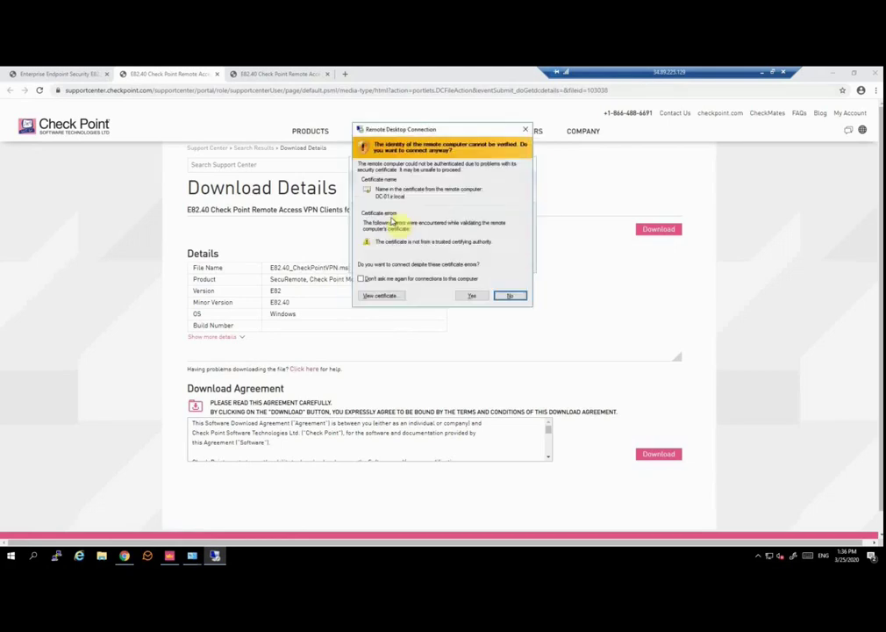
click(473, 296)
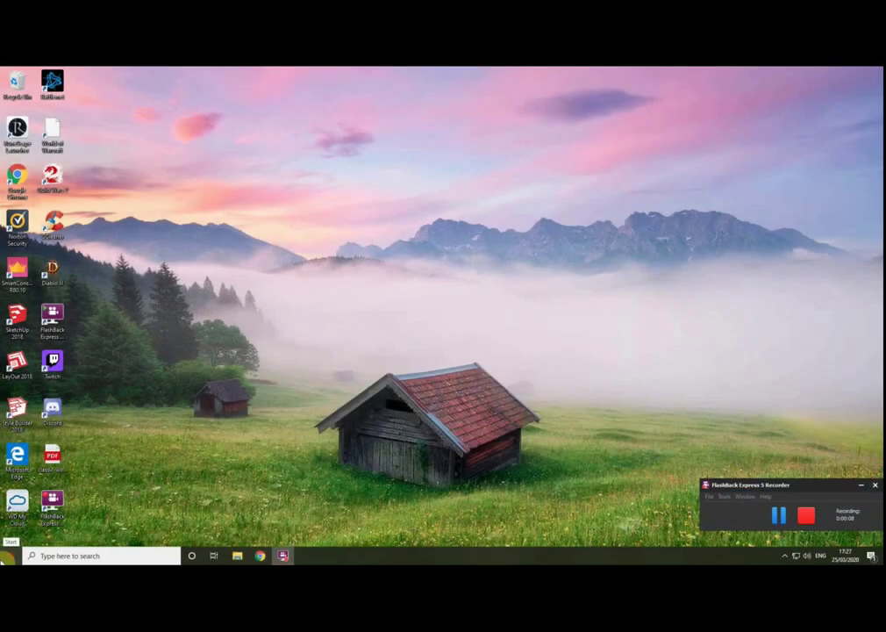
Step: Open Microsoft Store, search for capsule and open the Check Point Capsule VPN app page
click(8, 557)
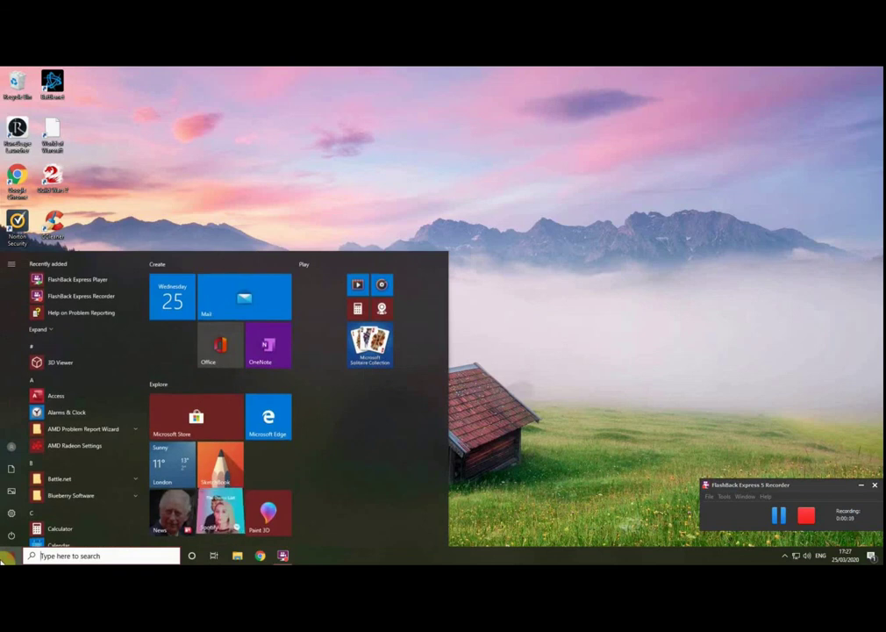
text(store)
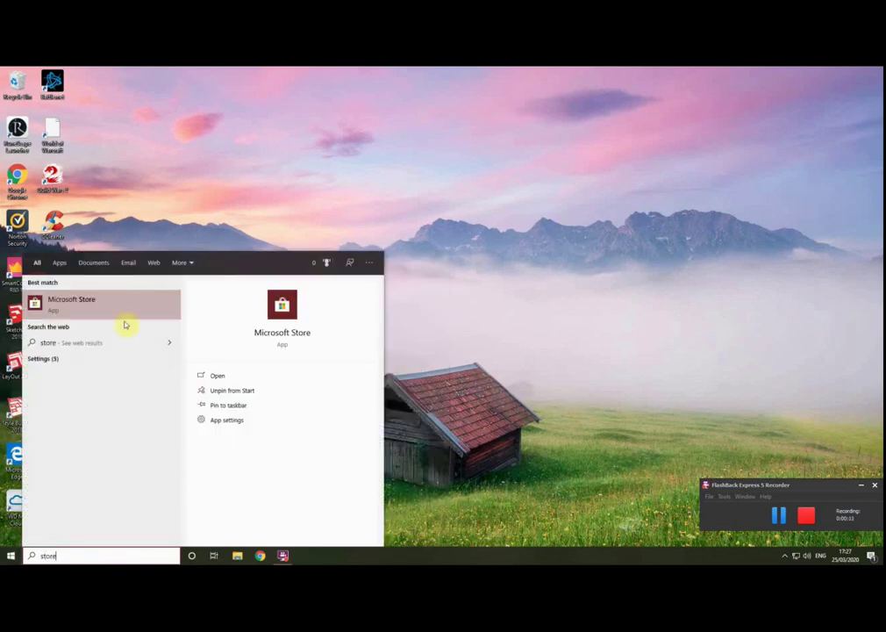
click(88, 307)
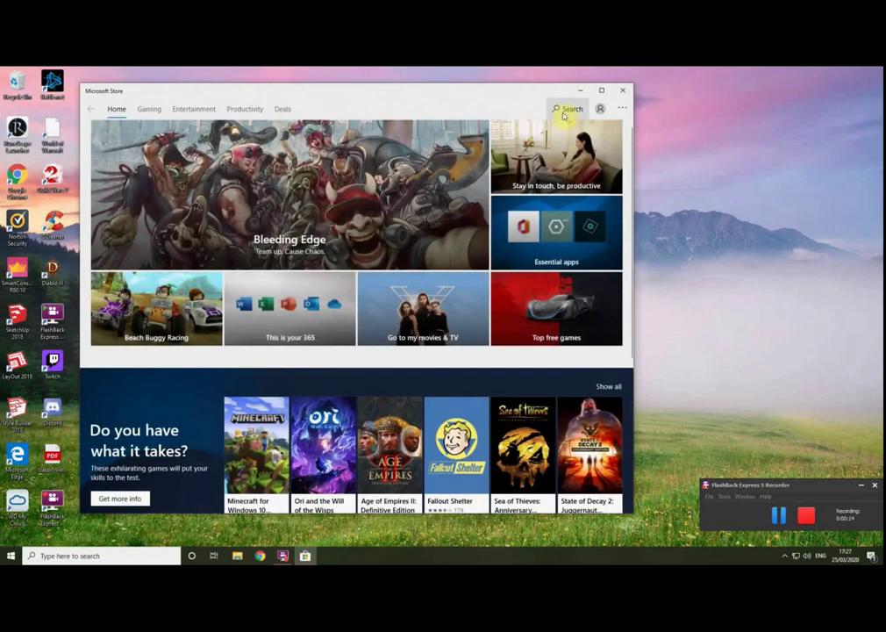
click(569, 110)
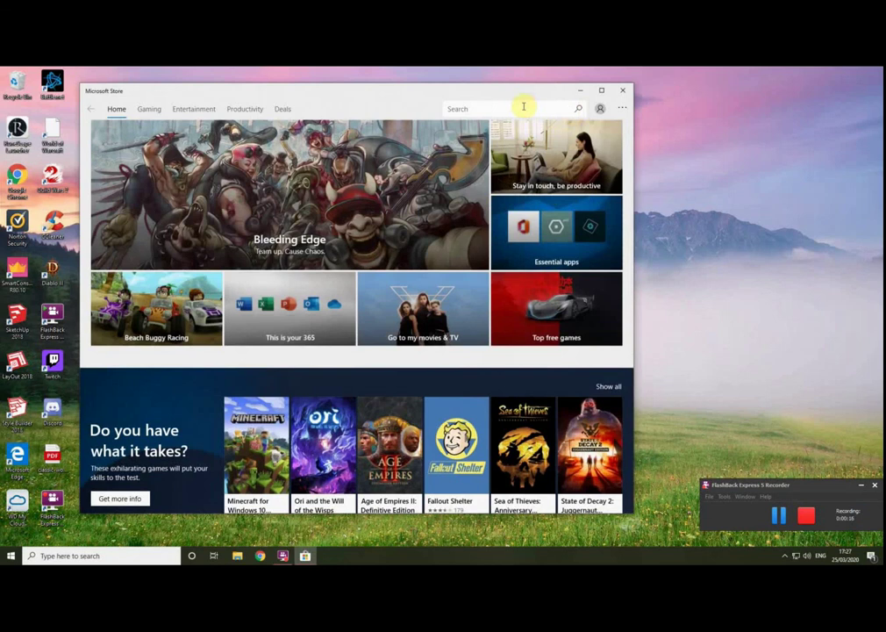
text(capsule)
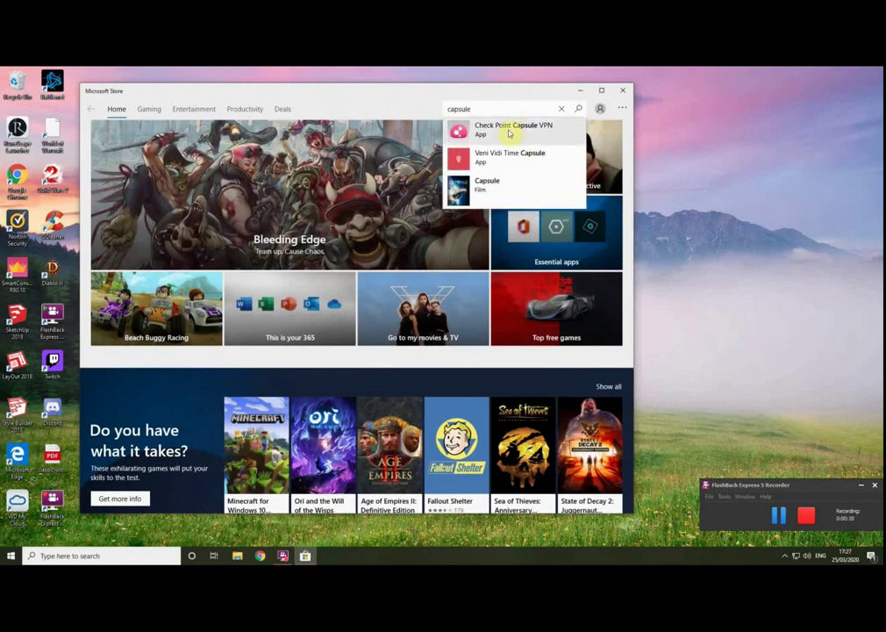
click(509, 133)
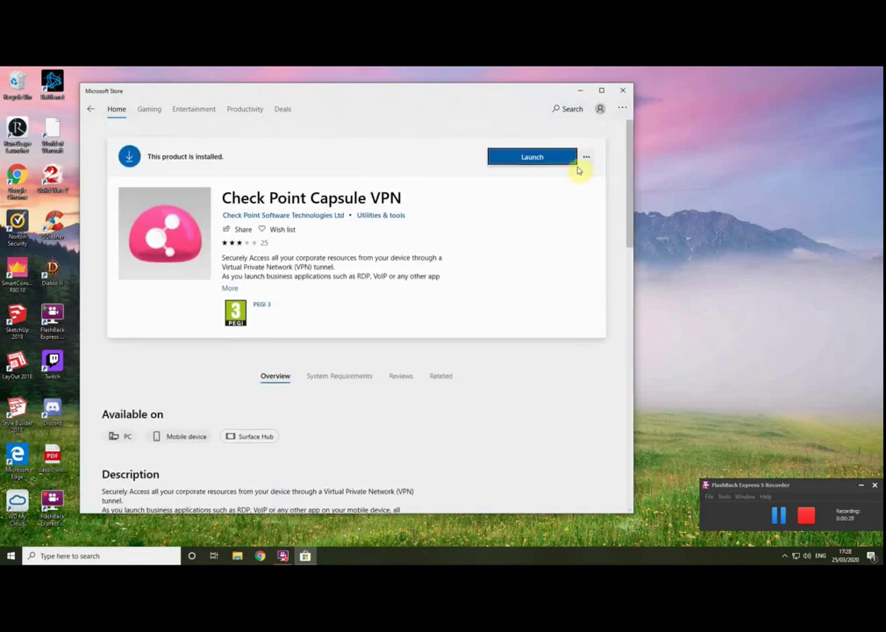
Step: Launch Check Point Capsule VPN to read its setup instructions, then close it and minimize the store
click(530, 158)
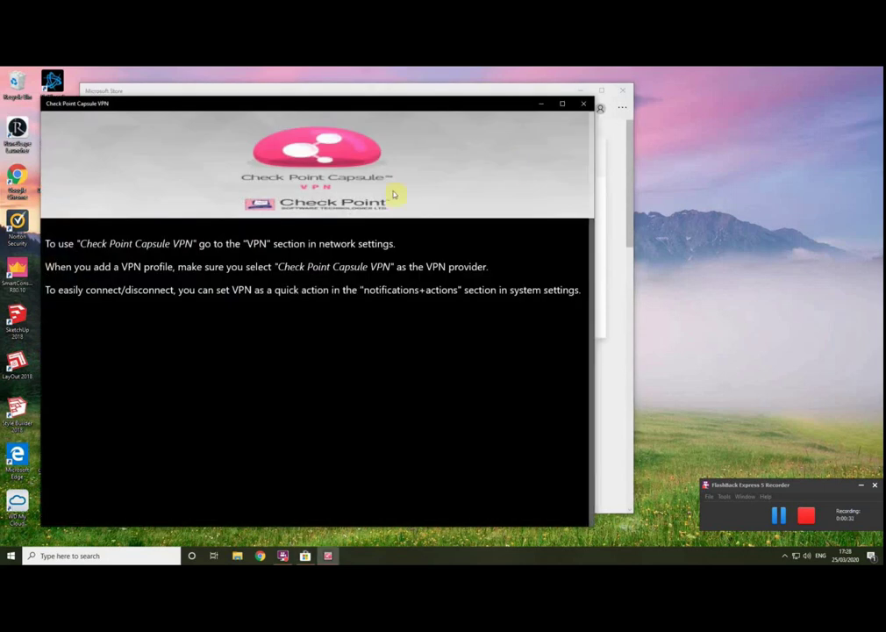
click(584, 104)
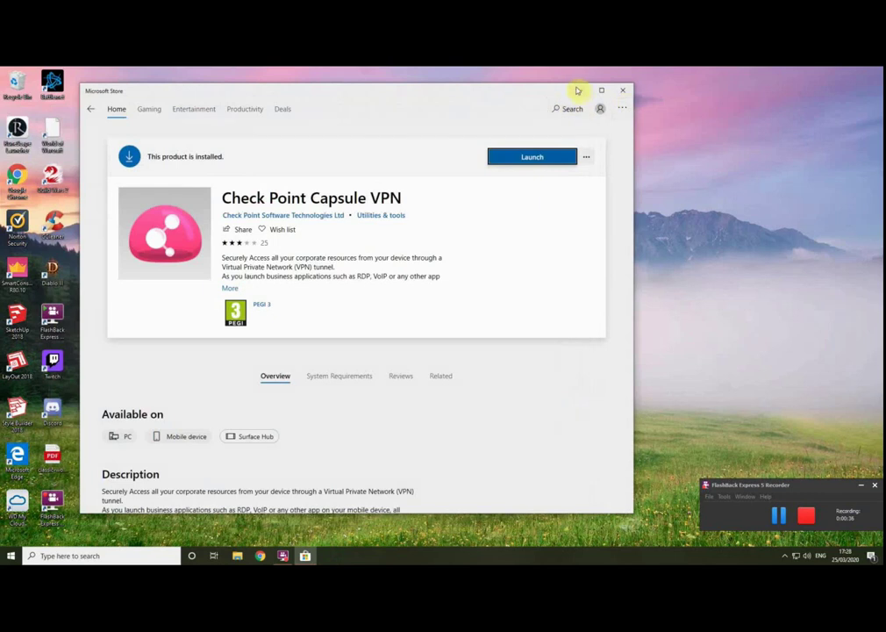
click(580, 90)
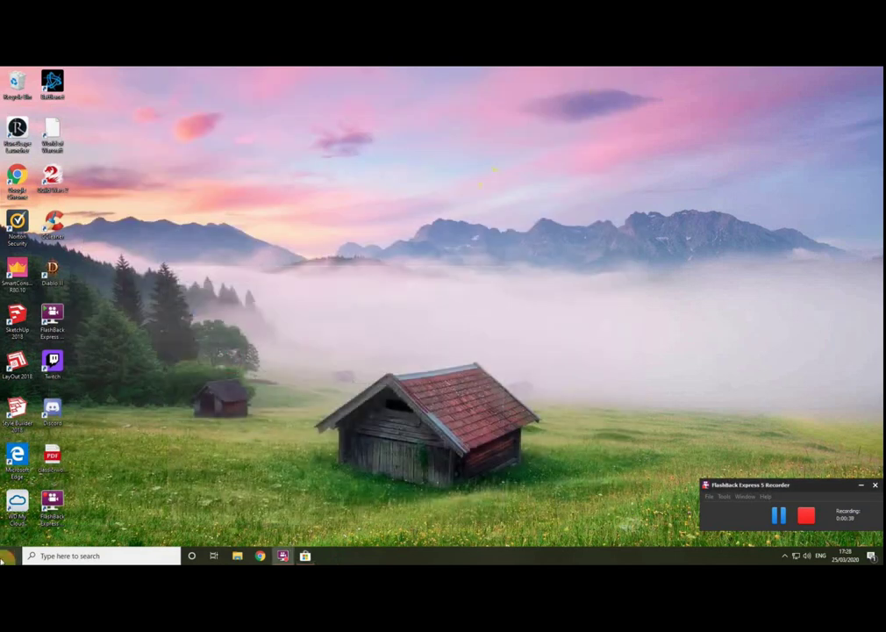
Step: Open the Windows VPN settings and start a new VPN connection with Check Point Capsule VPN as the provider
click(7, 556)
text(vpn)
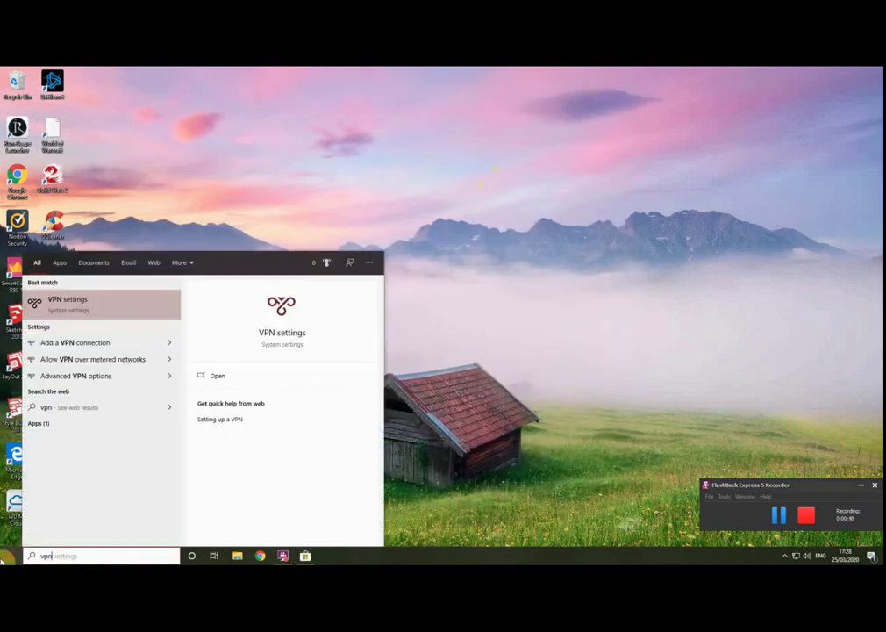
click(82, 309)
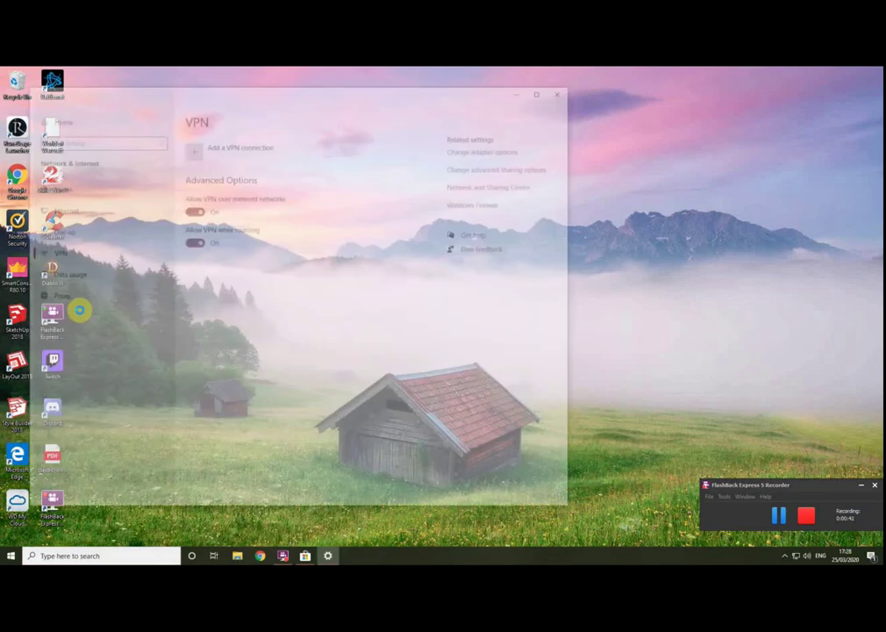
click(192, 143)
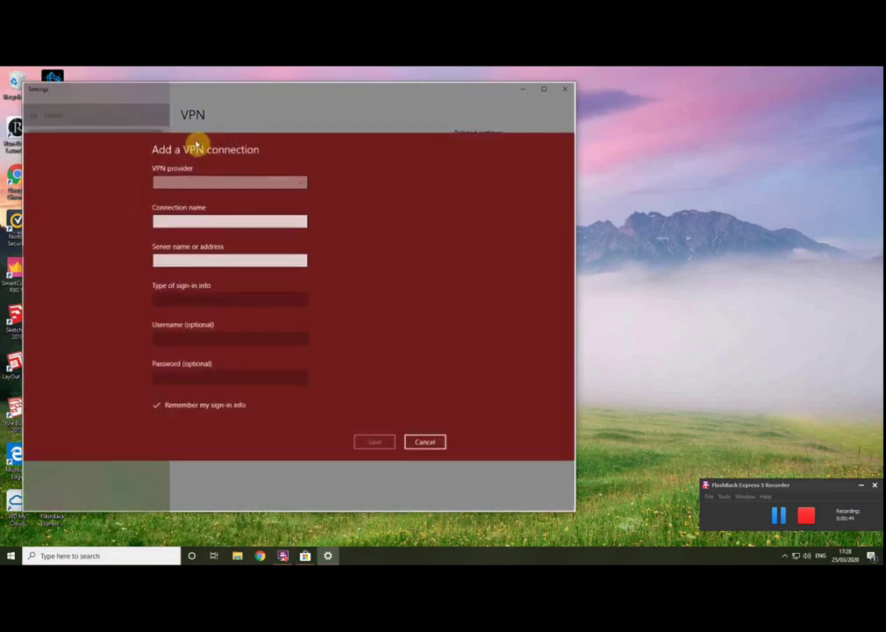
click(218, 180)
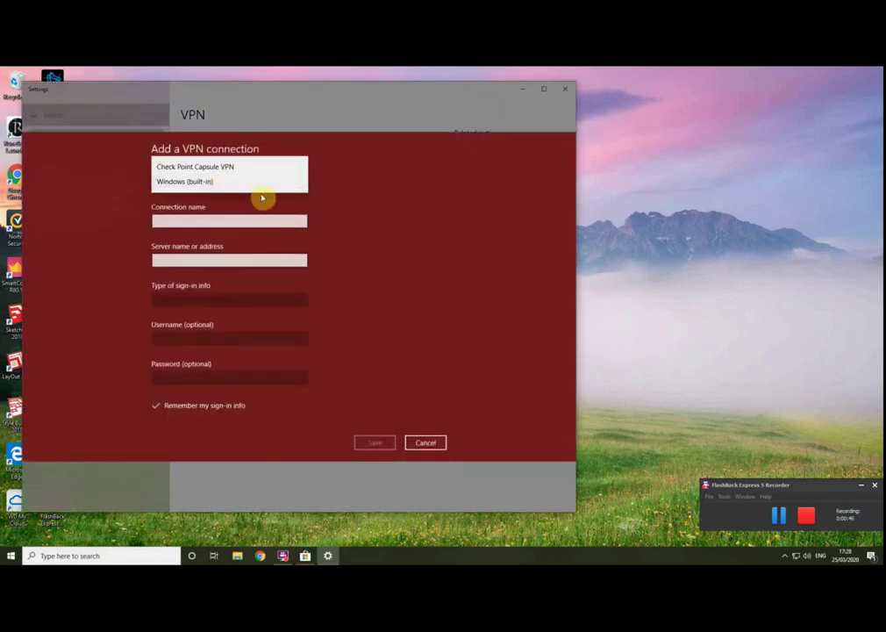
click(294, 191)
click(294, 191)
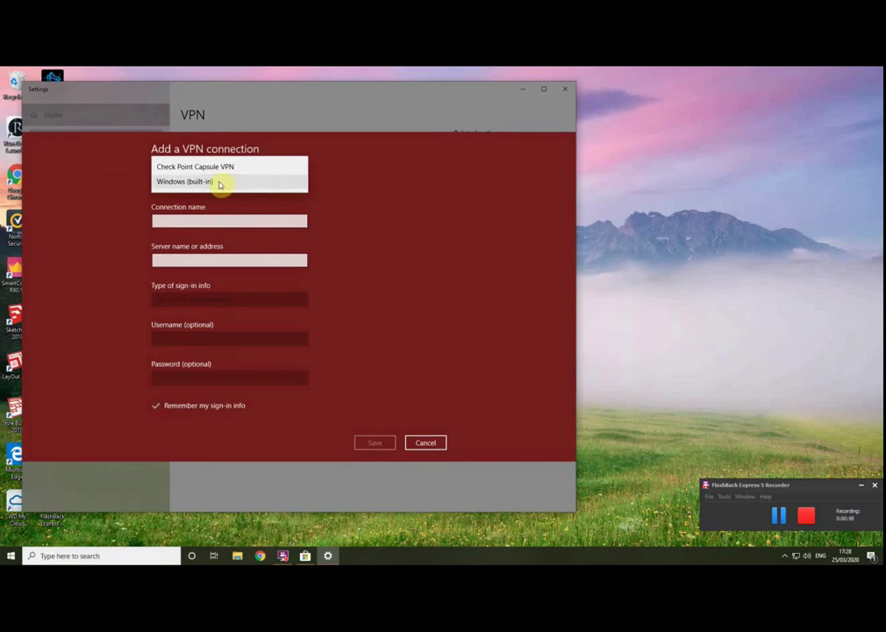
click(234, 167)
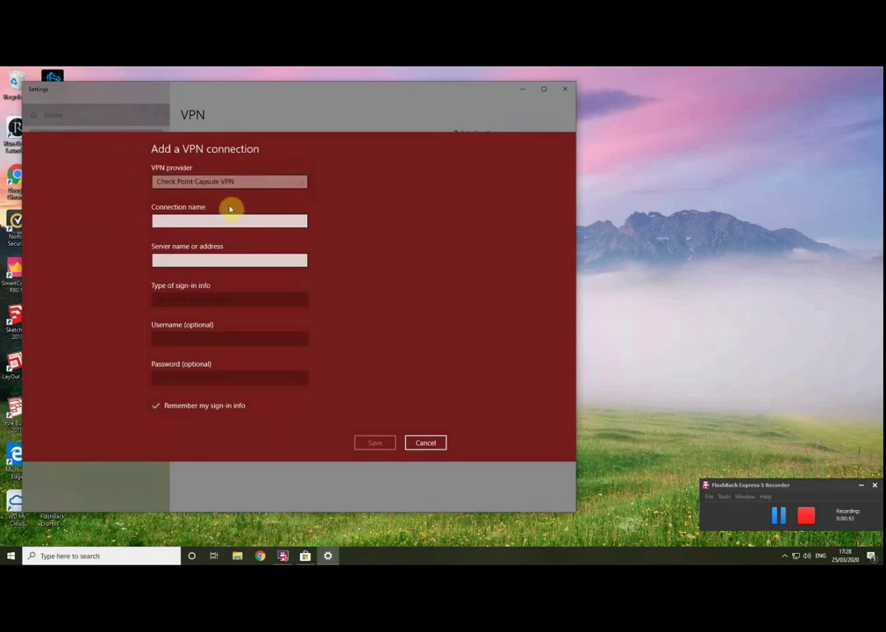
Step: Name the VPN connection CHKP Capsule test, set its server address to 35.234.76.3 and save it
click(223, 221)
text(CHKP )
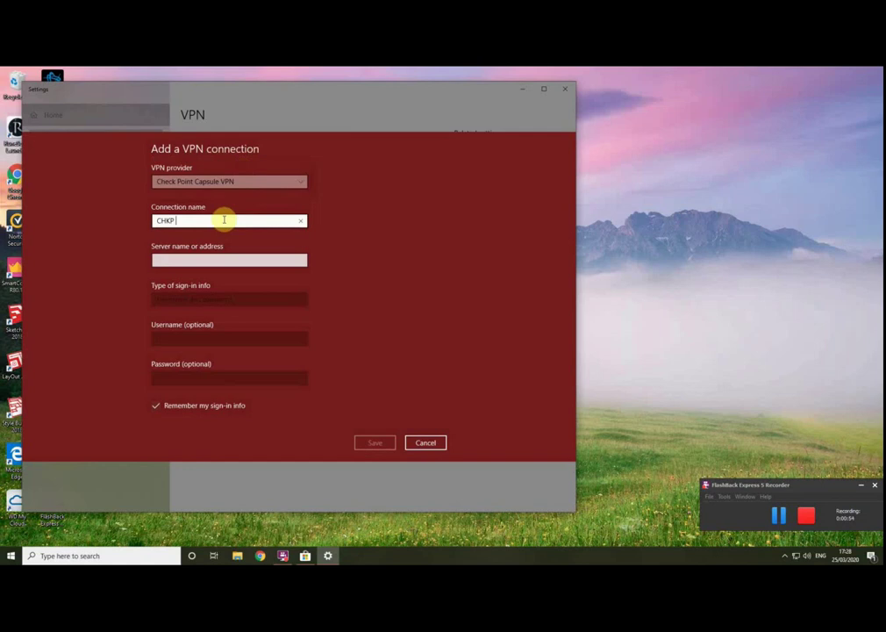
text(Capsule test)
key(Tab)
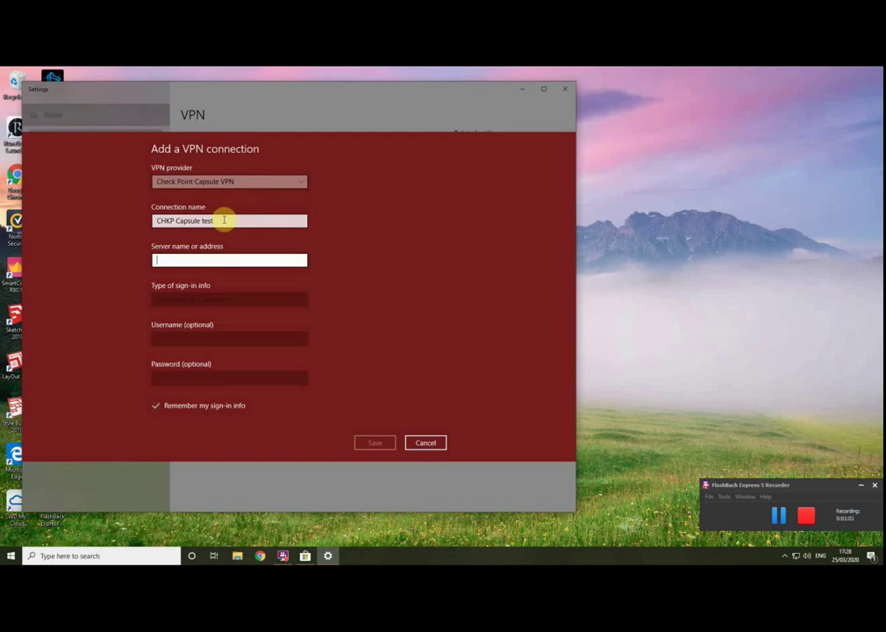
text(35.234.76.3)
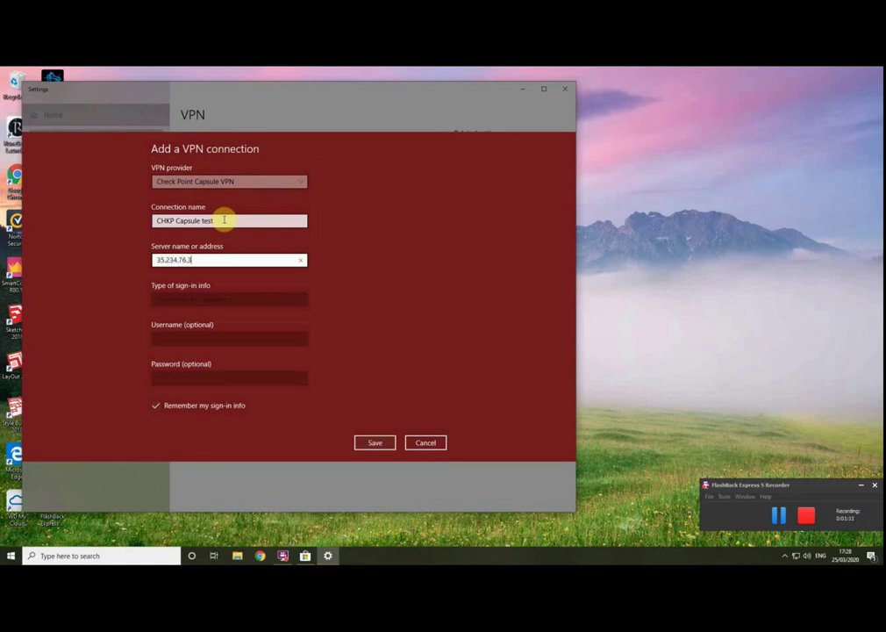
click(379, 445)
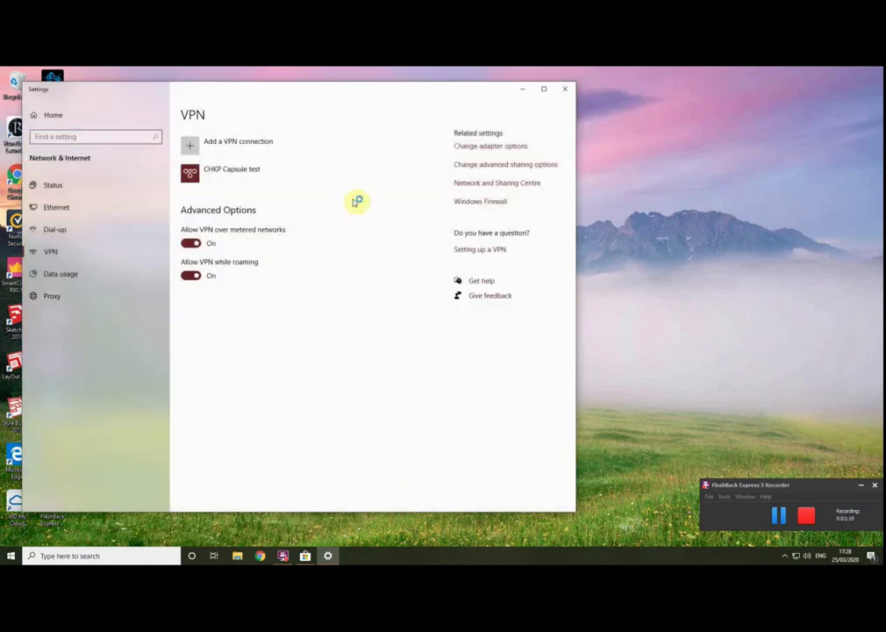
Step: Connect to CHKP Capsule test with Username and Password authentication, accept the gateway fingerprint, and sign in with the account username and password
click(272, 176)
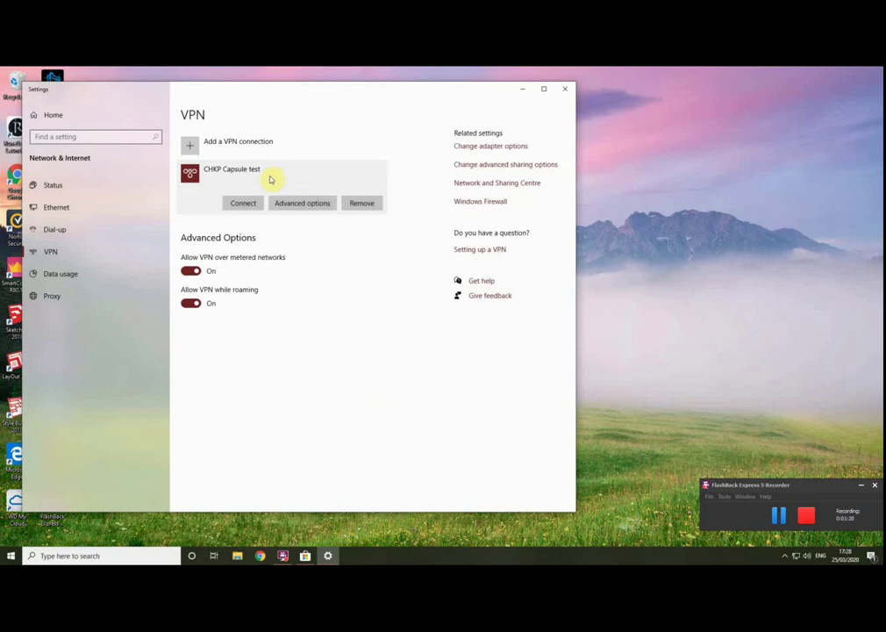
click(239, 204)
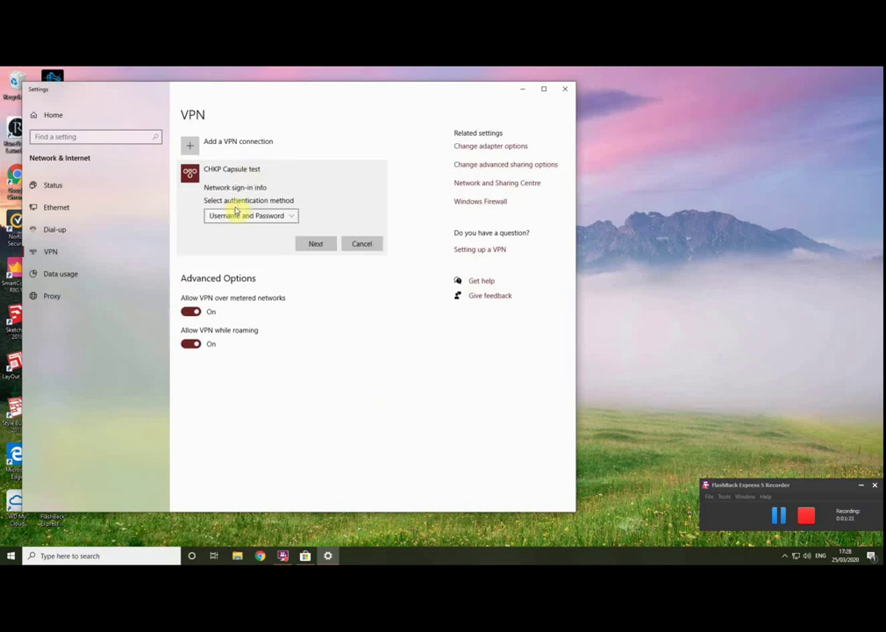
click(312, 245)
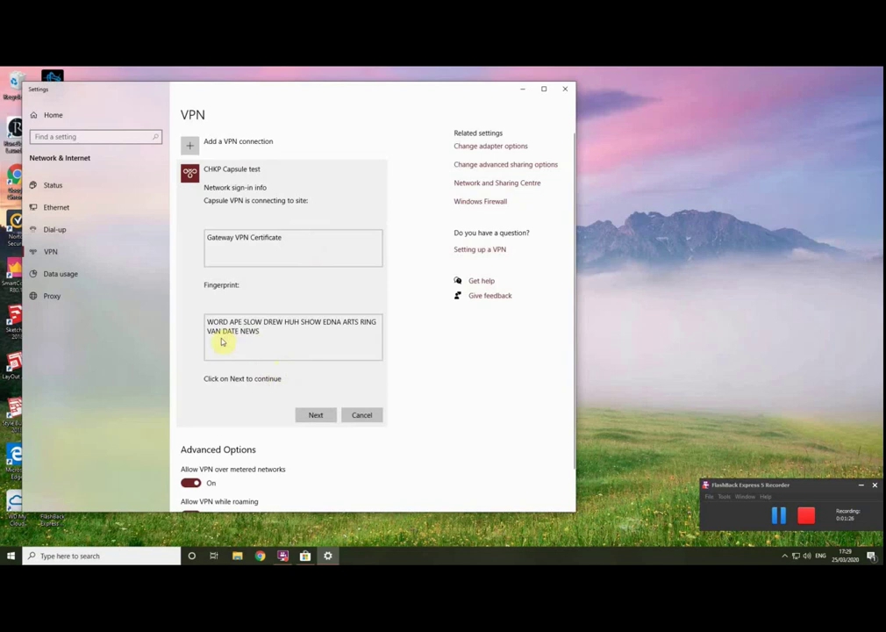
click(318, 416)
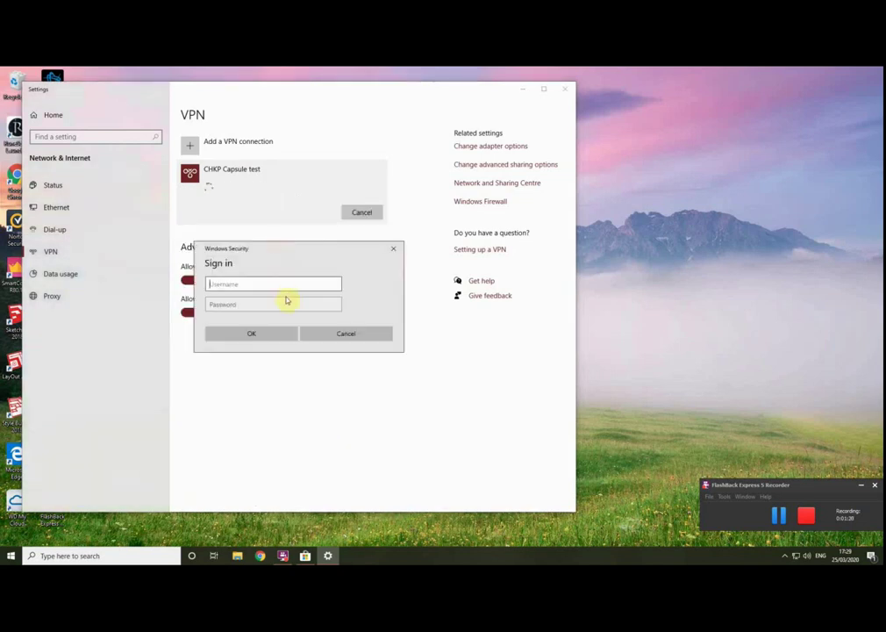
text(bob)
key(Tab)
text(********)
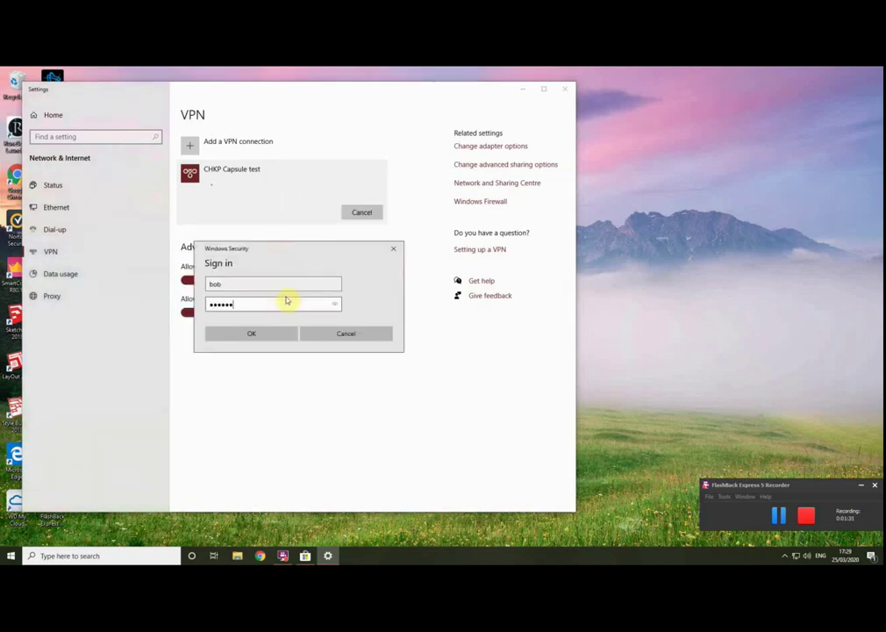
click(251, 334)
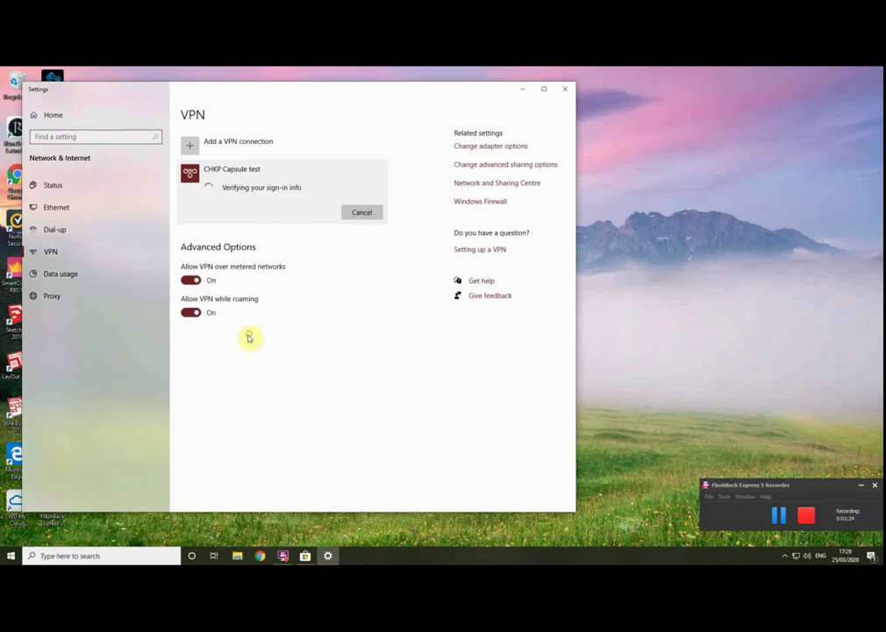